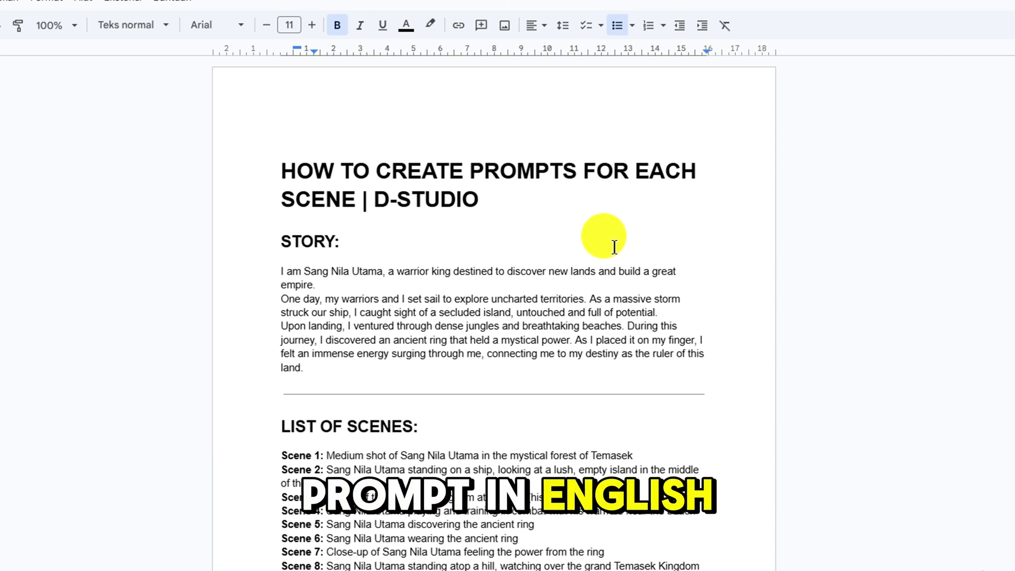
Step: Review the guide's prompt structure instructions down to the Action Being Performed section
{"action": "scroll", "coordinate": [544, 231], "scroll_direction": "down", "scroll_amount": 3}
{"action": "scroll", "coordinate": [544, 231], "scroll_direction": "up", "scroll_amount": 3}
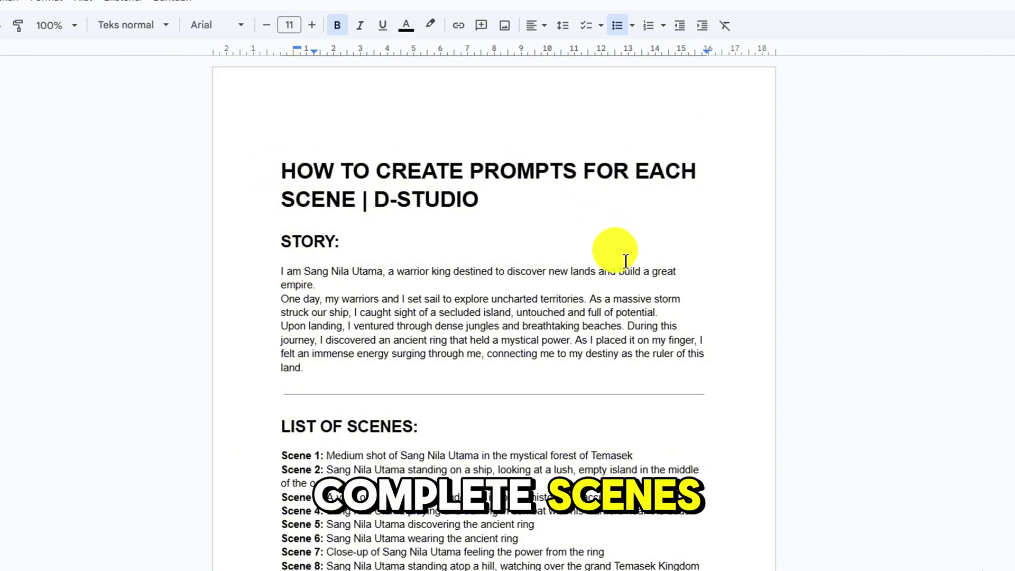
{"action": "scroll", "coordinate": [299, 188], "scroll_direction": "down", "scroll_amount": 3}
{"action": "scroll", "coordinate": [299, 188], "scroll_direction": "up", "scroll_amount": 3}
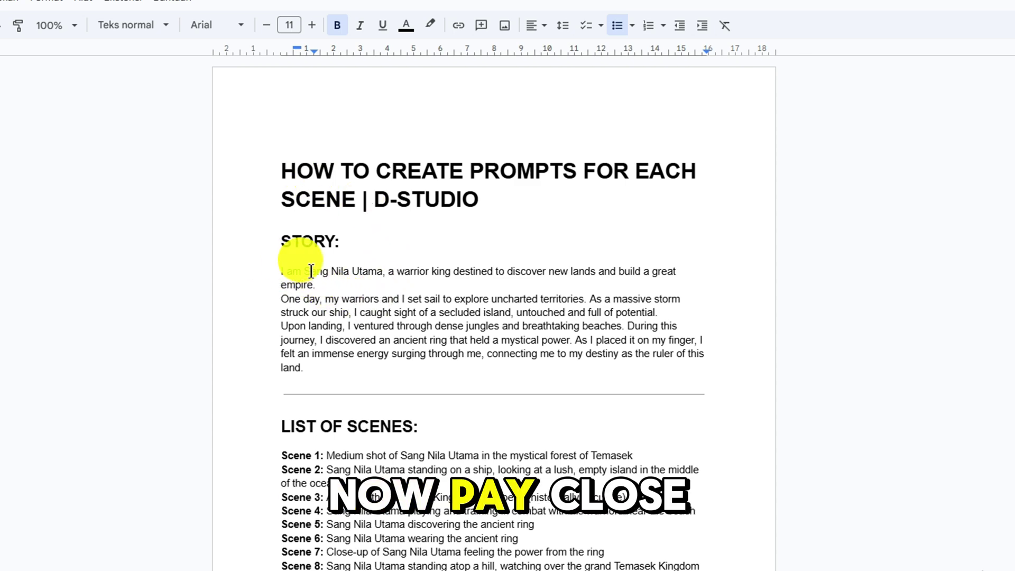
{"action": "scroll", "coordinate": [318, 272], "scroll_direction": "down", "scroll_amount": 7}
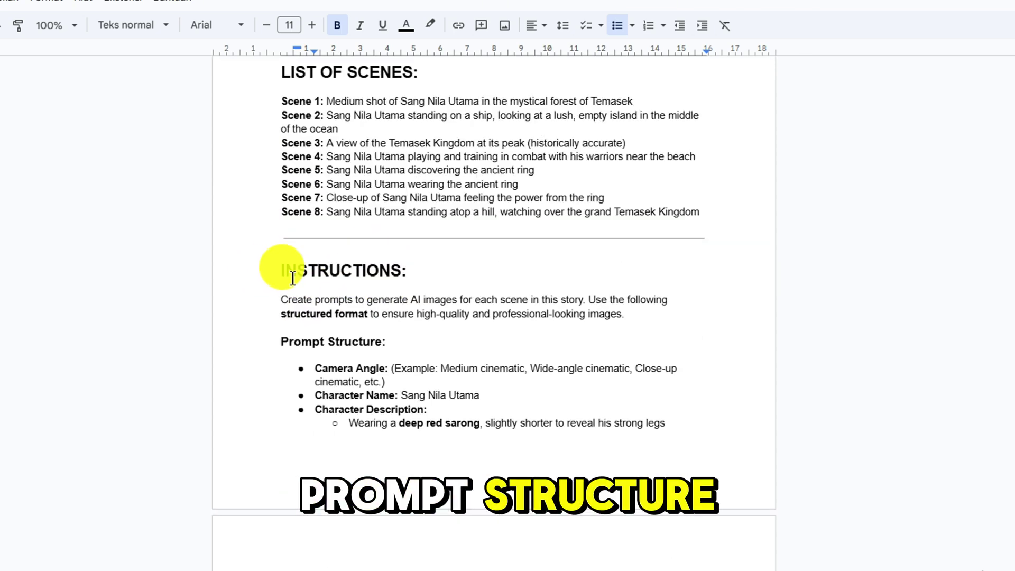
{"action": "scroll", "coordinate": [386, 332], "scroll_direction": "down", "scroll_amount": 1}
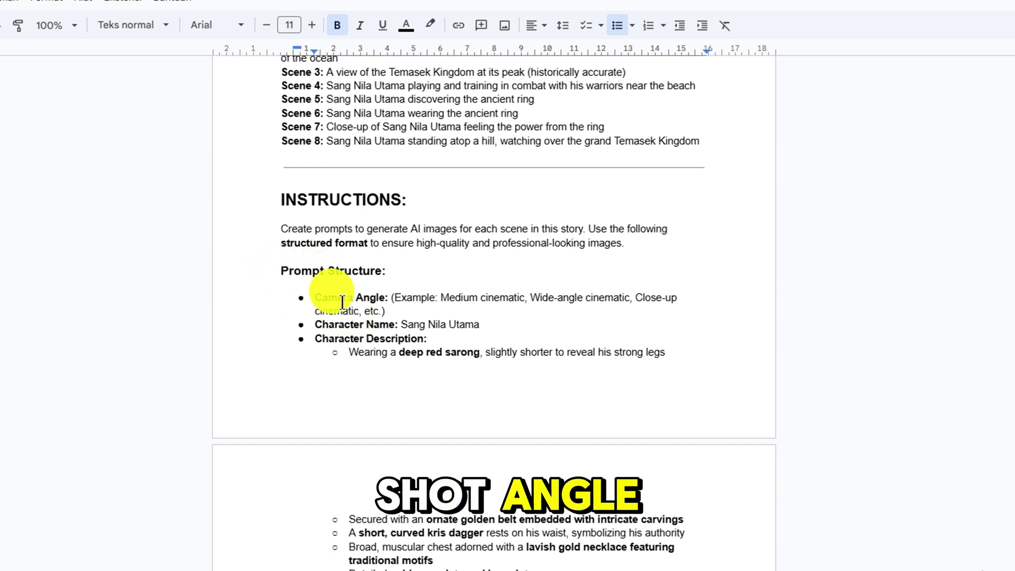
{"action": "scroll", "coordinate": [344, 303], "scroll_direction": "down", "scroll_amount": 1}
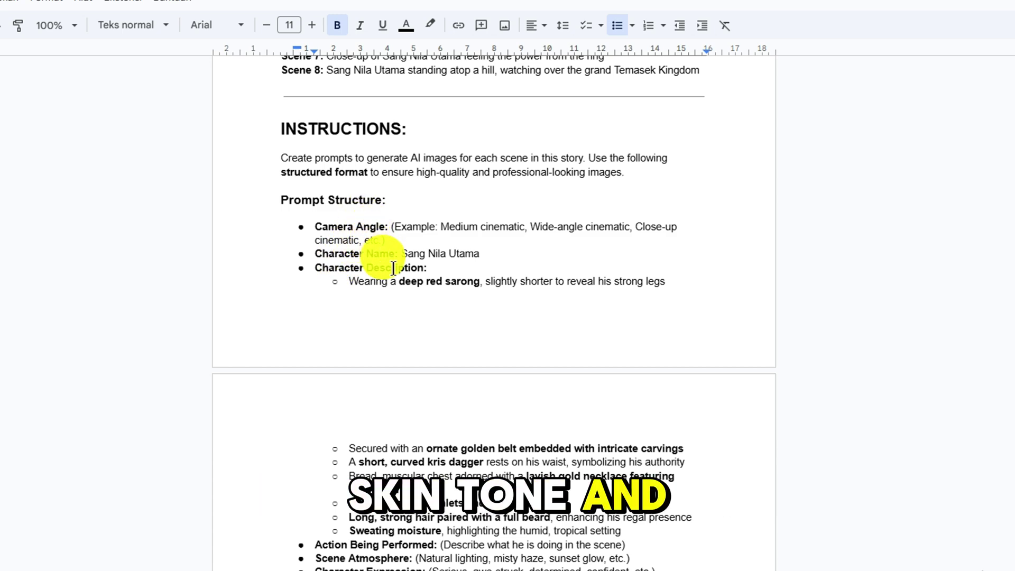
{"action": "scroll", "coordinate": [317, 329], "scroll_direction": "down", "scroll_amount": 3}
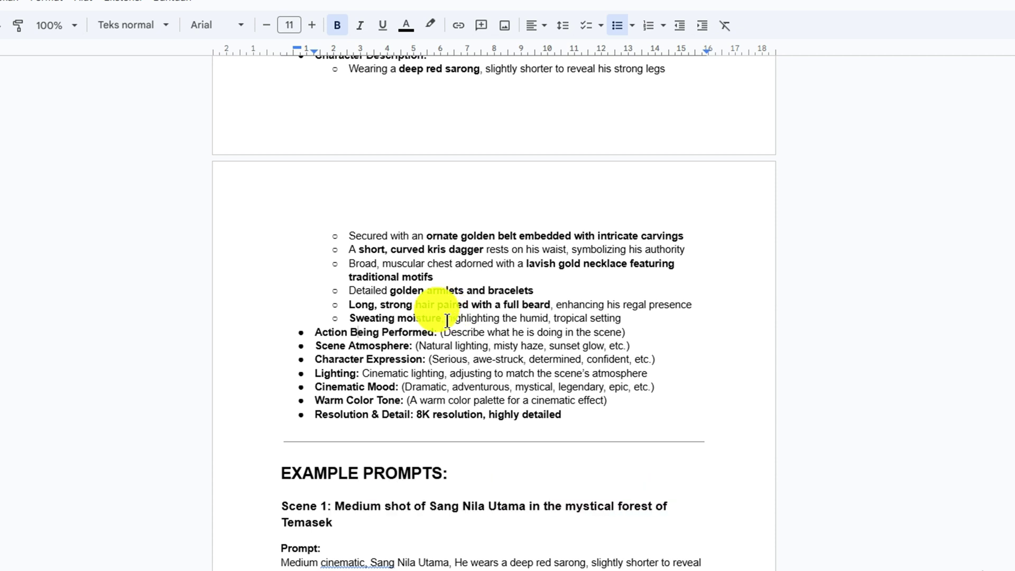
{"action": "left_click", "coordinate": [317, 334]}
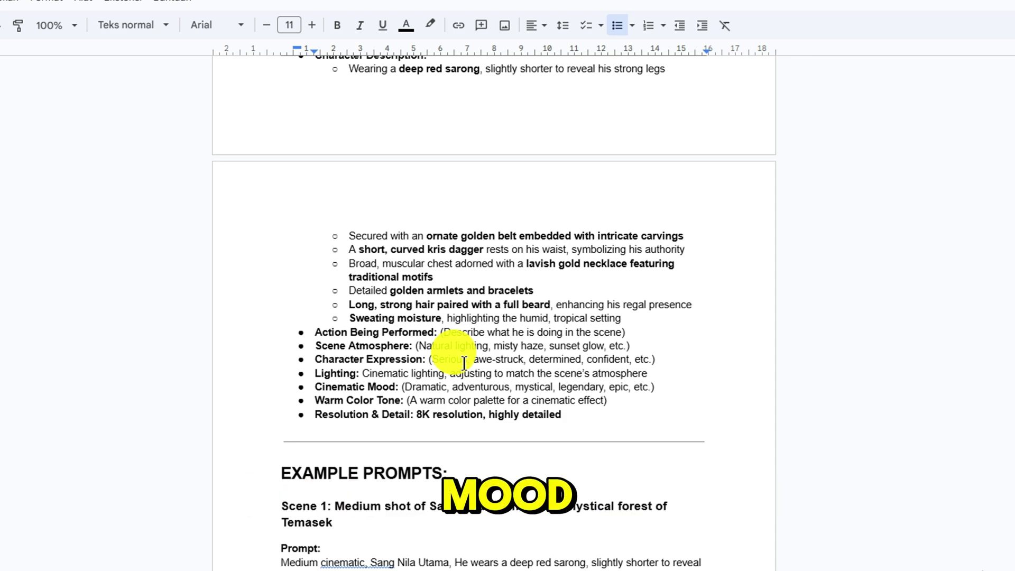
{"action": "left_click", "coordinate": [362, 370]}
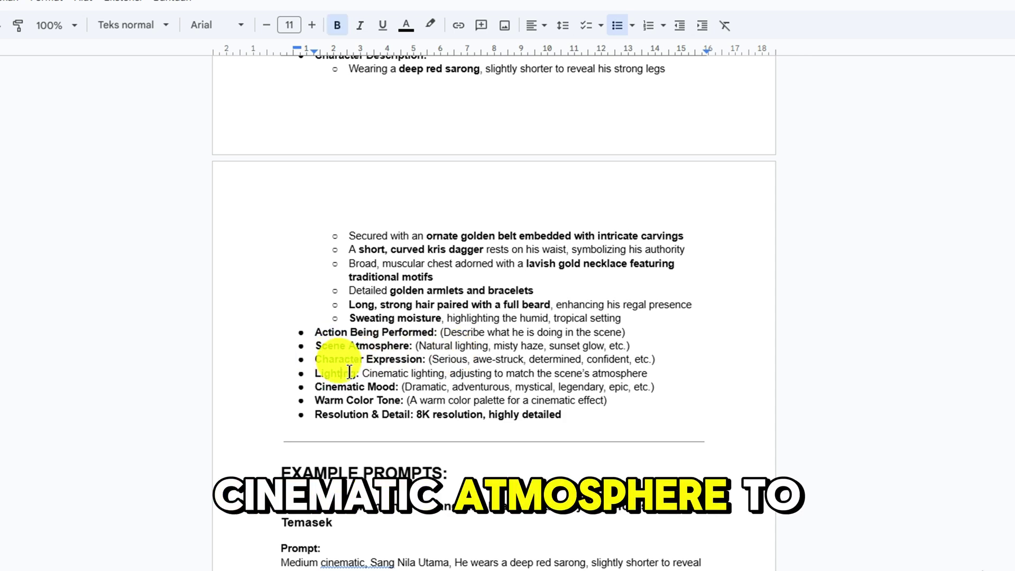
Step: Select the whole Scene 1 example prompt paragraph in Google Docs
{"action": "scroll", "coordinate": [354, 385], "scroll_direction": "down", "scroll_amount": 5}
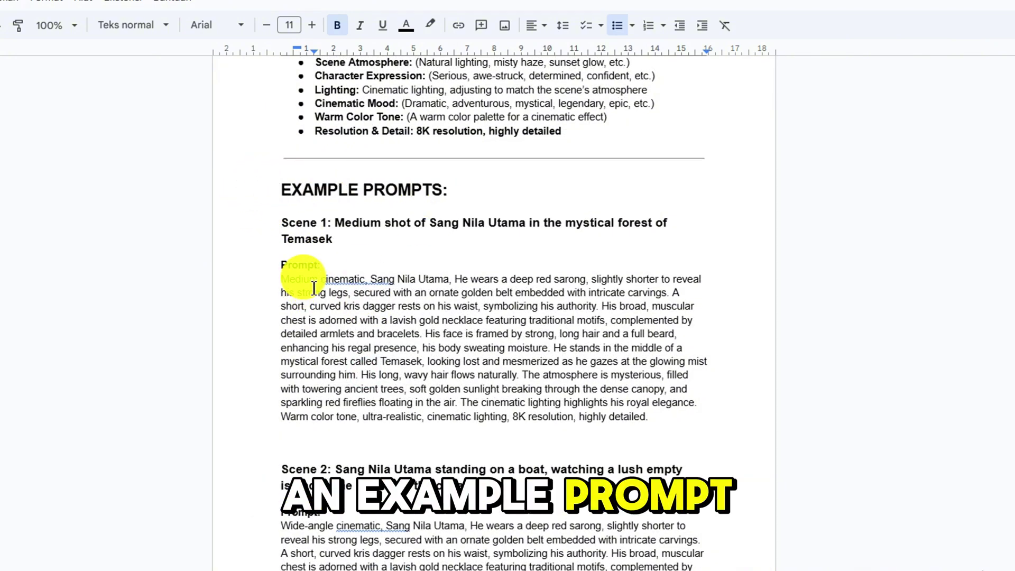
{"action": "scroll", "coordinate": [314, 288], "scroll_direction": "down", "scroll_amount": 1}
{"action": "left_click_drag", "start_coordinate": [277, 209], "coordinate": [657, 346]}
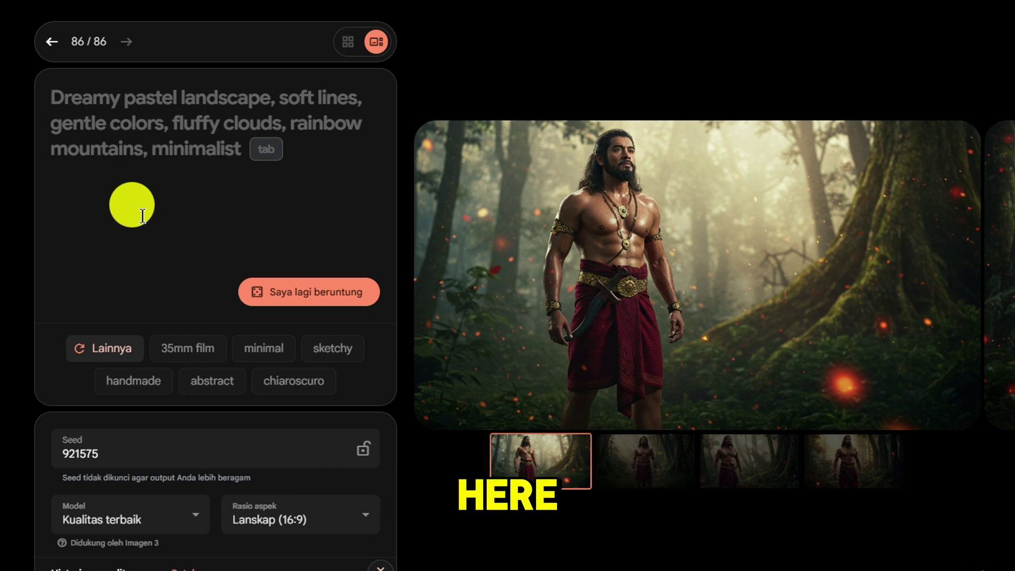
Step: Paste the Scene 1 prompt into ImageFX and generate images
{"action": "left_click", "coordinate": [142, 216]}
{"action": "key", "text": "ctrl+v"}
{"action": "scroll", "coordinate": [141, 216], "scroll_direction": "up", "scroll_amount": 5}
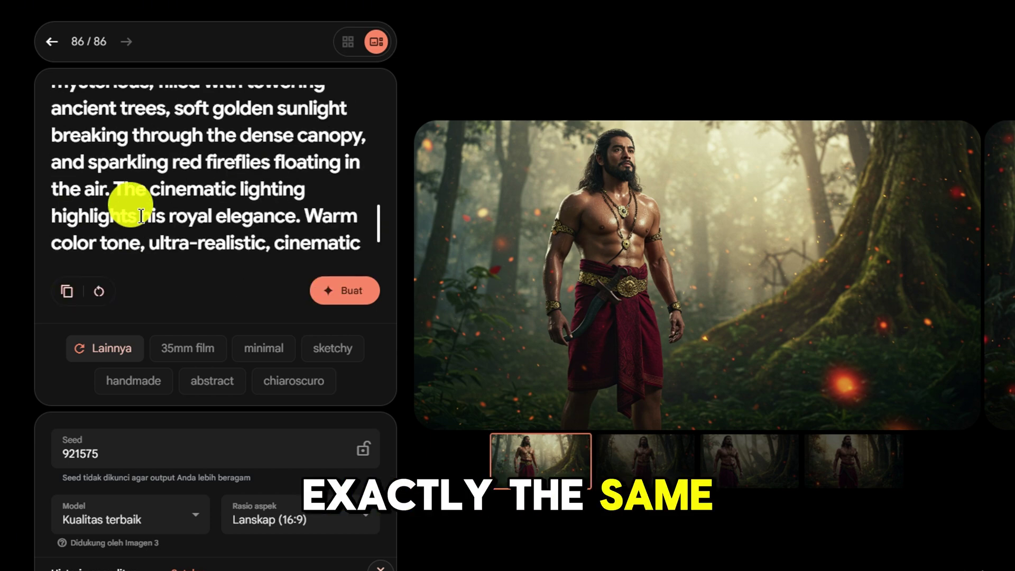
{"action": "scroll", "coordinate": [127, 201], "scroll_direction": "up", "scroll_amount": 3}
{"action": "scroll", "coordinate": [129, 206], "scroll_direction": "down", "scroll_amount": 10}
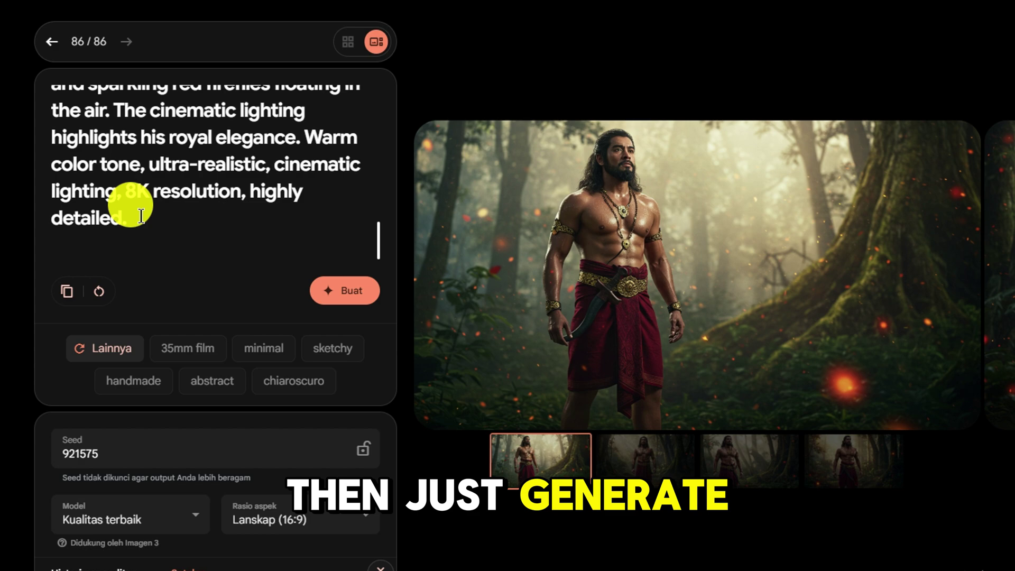
{"action": "left_click", "coordinate": [349, 298]}
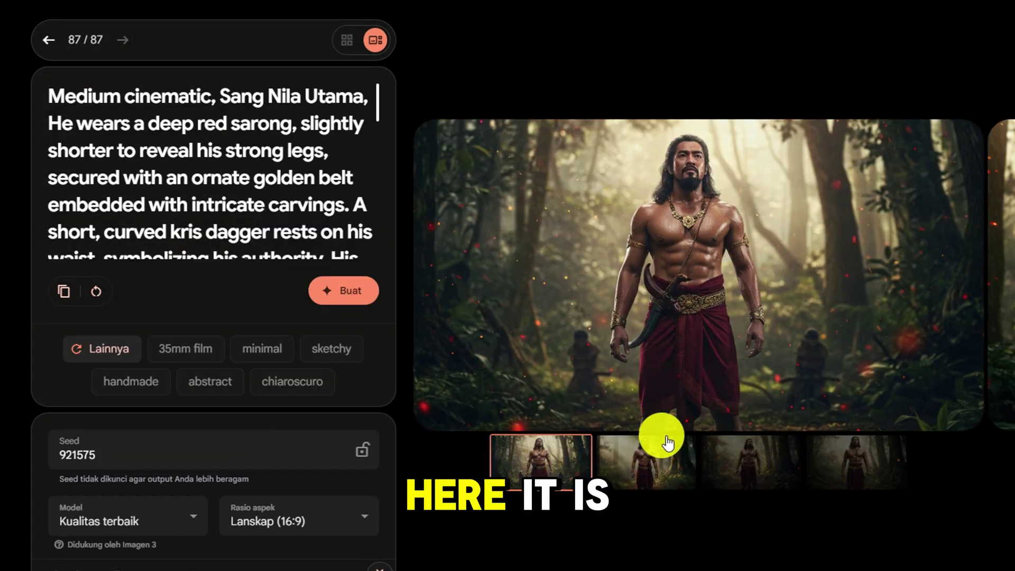
Step: Compare the four forest images of Sang Nila Utama and download the chosen one
{"action": "left_click", "coordinate": [661, 454]}
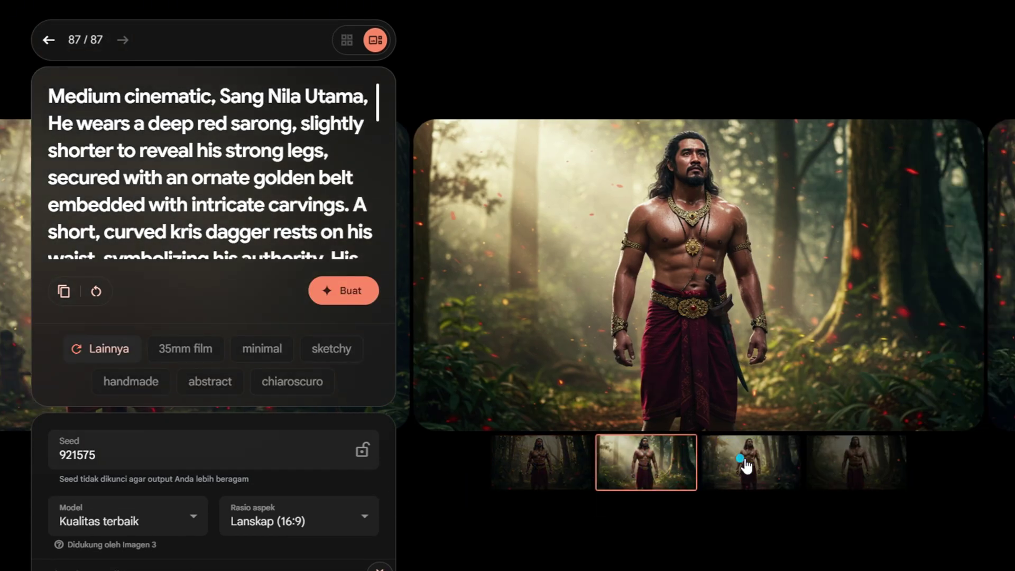
{"action": "left_click", "coordinate": [751, 464]}
{"action": "left_click", "coordinate": [846, 463]}
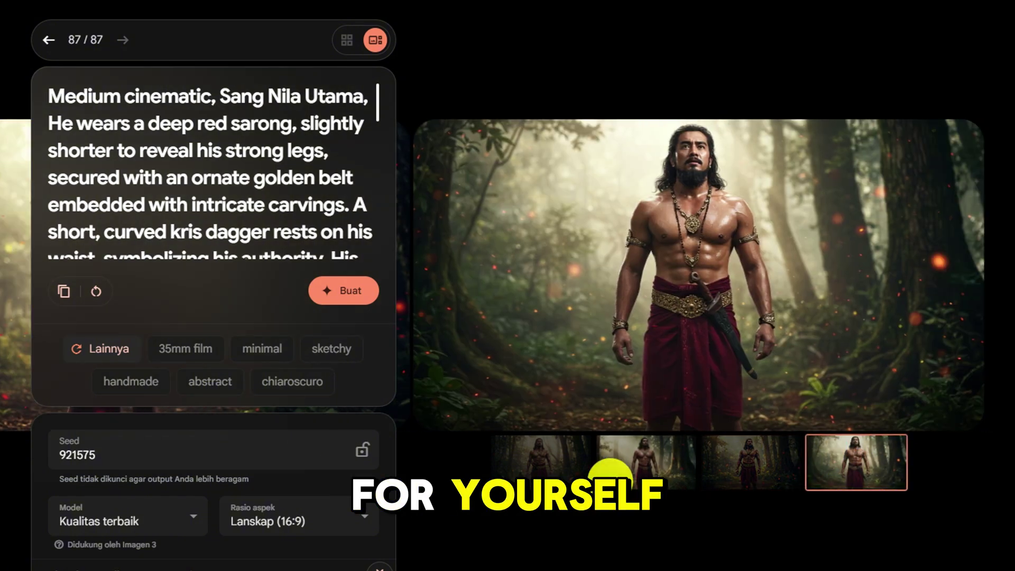
{"action": "left_click", "coordinate": [541, 460]}
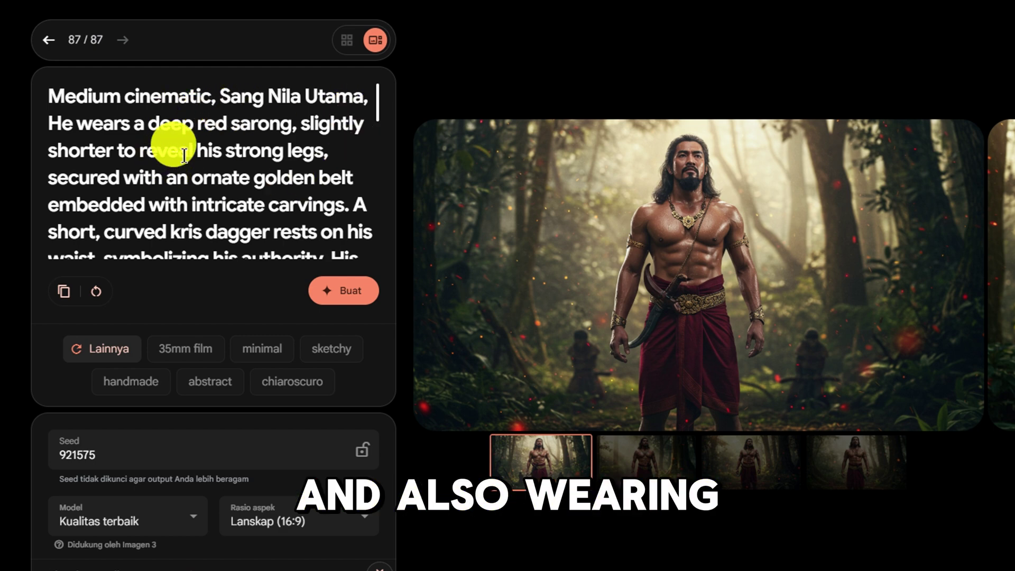
{"action": "scroll", "coordinate": [240, 165], "scroll_direction": "down", "scroll_amount": 2}
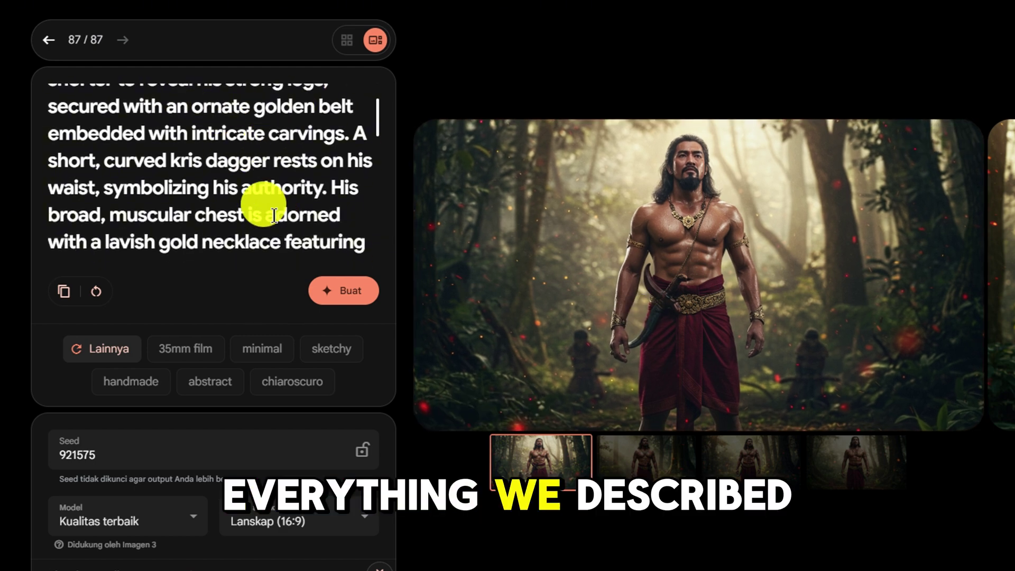
{"action": "mouse_move", "coordinate": [739, 241]}
{"action": "scroll", "coordinate": [265, 199], "scroll_direction": "down", "scroll_amount": 2}
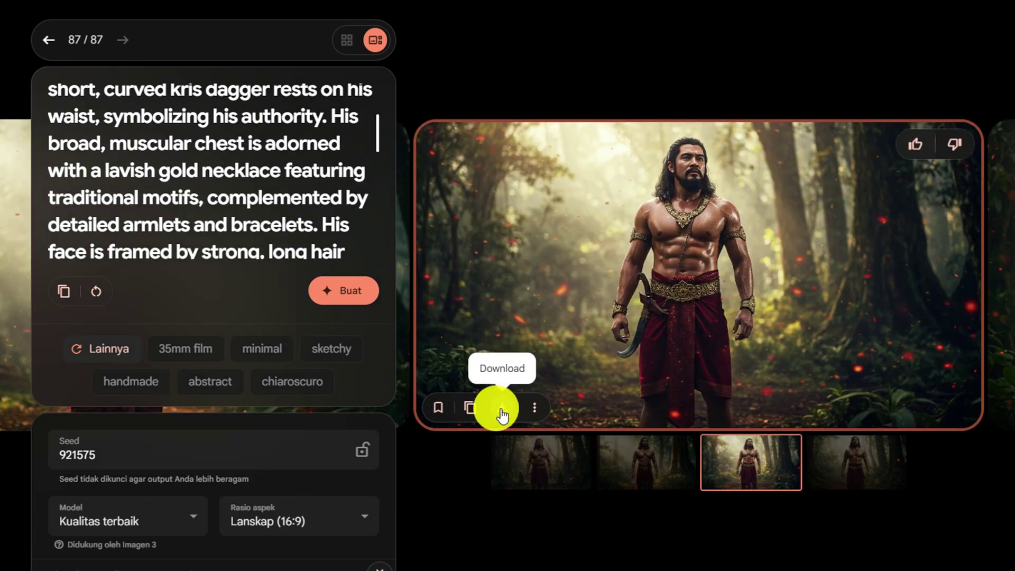
{"action": "left_click", "coordinate": [499, 410]}
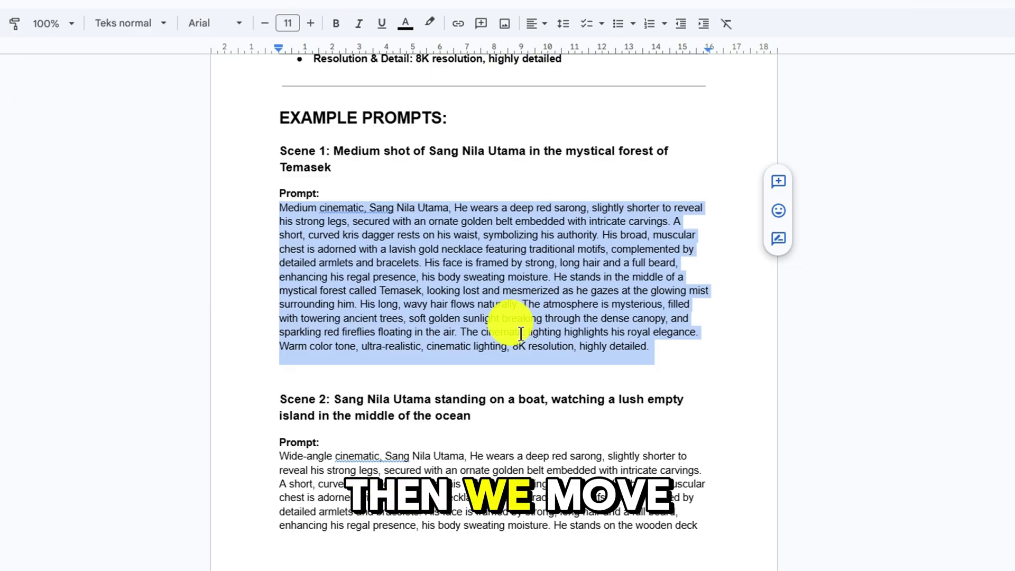
Step: Select the Scene 2 prompt in the guide, with the hero gazing at an empty island
{"action": "left_click", "coordinate": [391, 401]}
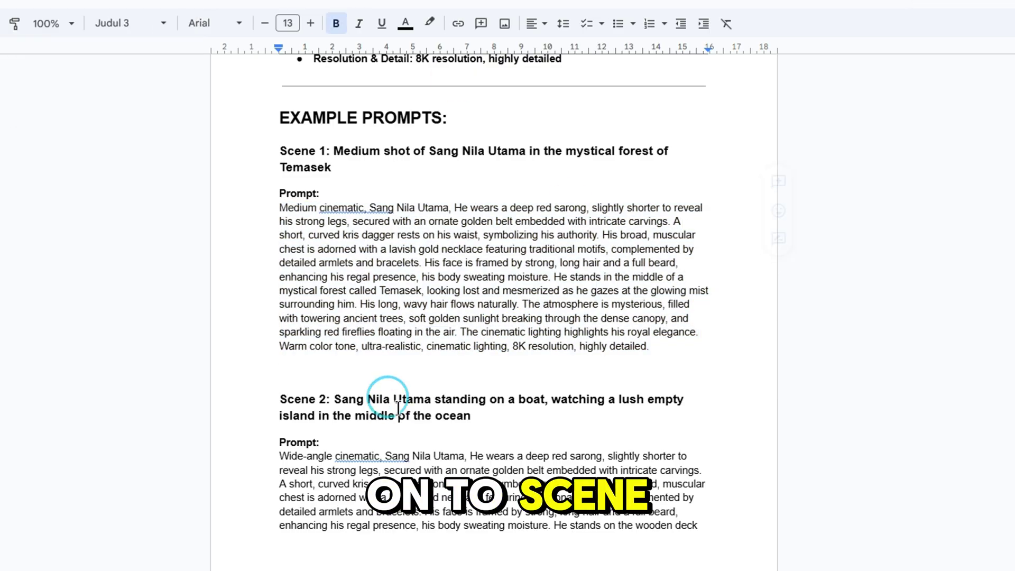
{"action": "scroll", "coordinate": [398, 407], "scroll_direction": "down", "scroll_amount": 3}
{"action": "scroll", "coordinate": [393, 316], "scroll_direction": "down", "scroll_amount": 3}
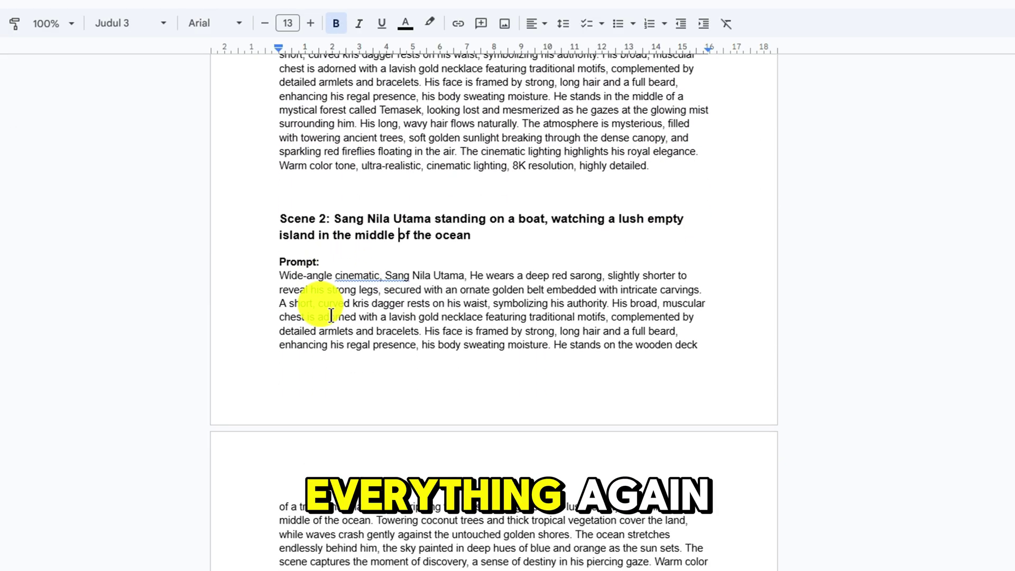
{"action": "left_click_drag", "start_coordinate": [279, 169], "coordinate": [622, 468]}
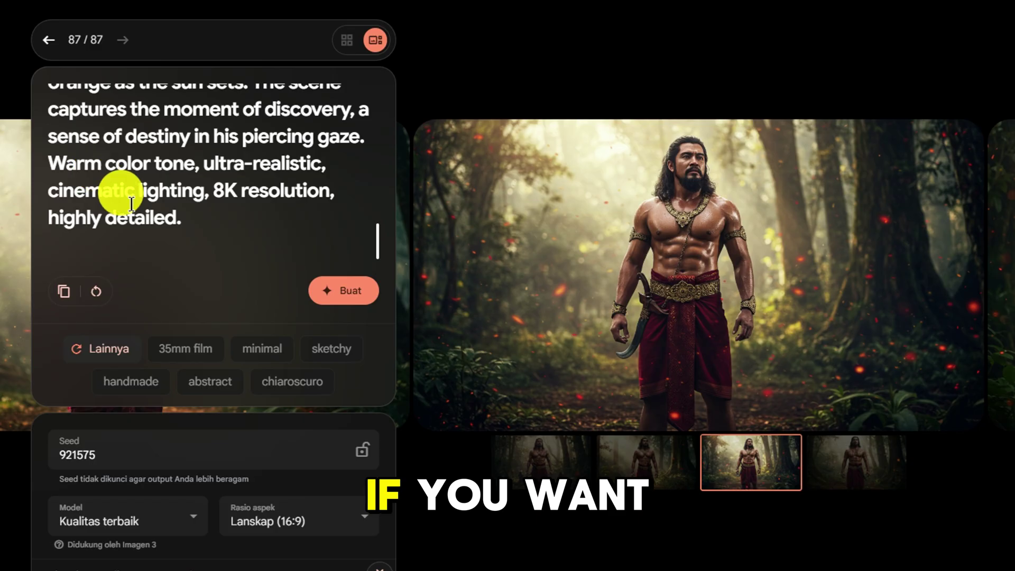
{"action": "scroll", "coordinate": [279, 276], "scroll_direction": "up", "scroll_amount": 3}
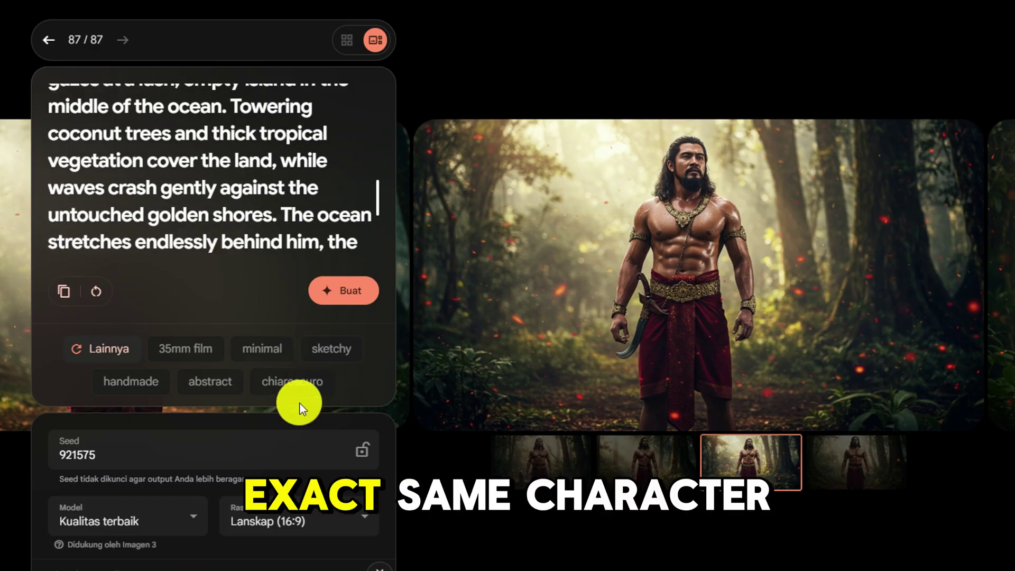
Step: Lock the seed for character consistency and generate images from the Scene 2 prompt
{"action": "left_click", "coordinate": [359, 458]}
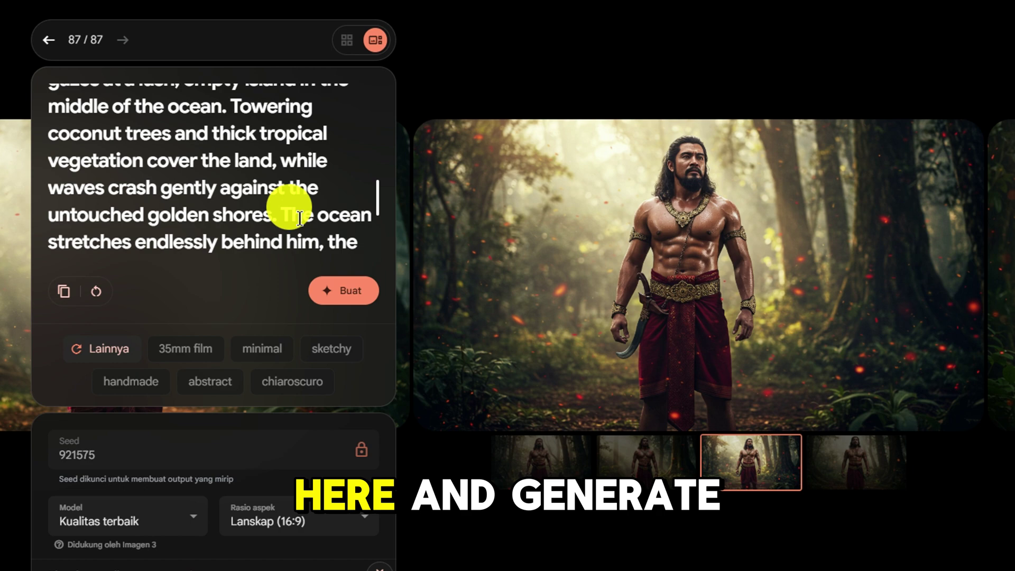
{"action": "scroll", "coordinate": [296, 207], "scroll_direction": "down", "scroll_amount": 2}
{"action": "scroll", "coordinate": [300, 218], "scroll_direction": "down", "scroll_amount": 3}
{"action": "left_click", "coordinate": [335, 300]}
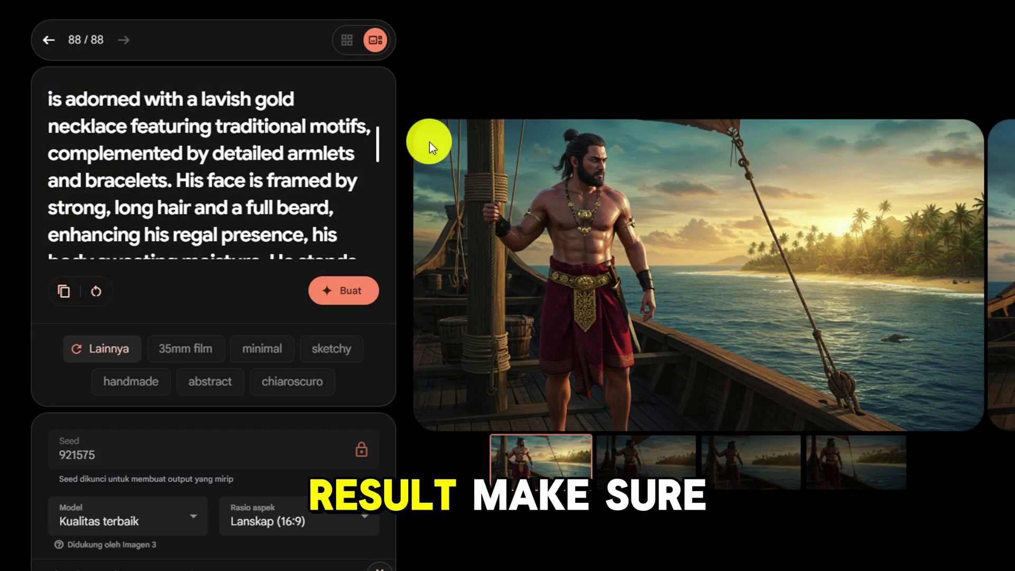
Step: Look through all four ship-deck images, returning to the first
{"action": "left_click", "coordinate": [623, 475]}
{"action": "left_click", "coordinate": [761, 465]}
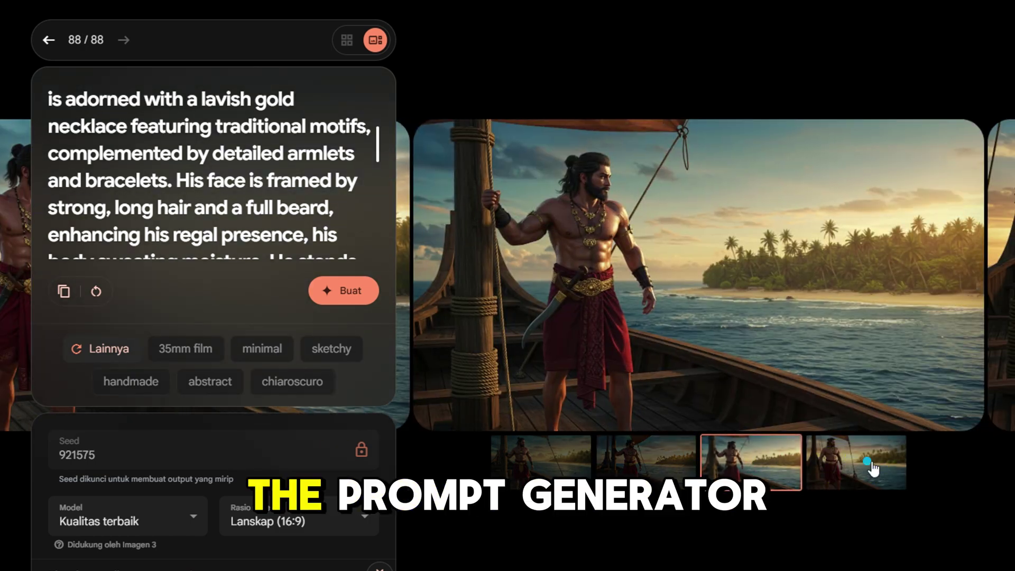
{"action": "left_click", "coordinate": [866, 468]}
{"action": "left_click", "coordinate": [584, 471]}
{"action": "scroll", "coordinate": [227, 159], "scroll_direction": "up", "scroll_amount": 3}
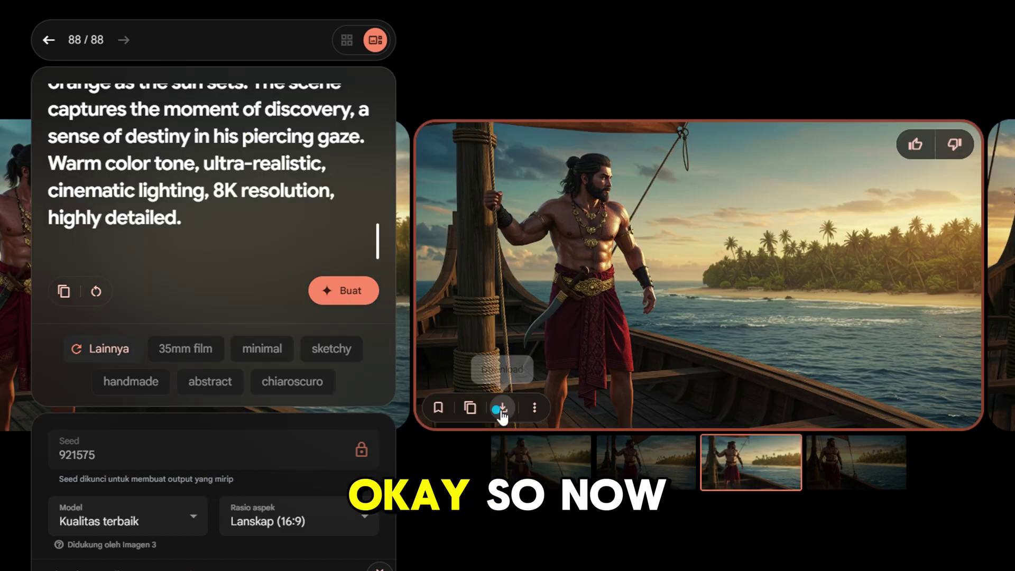
Step: Download the third ship image, then select the Scene 3 Temasek kingdom prompt
{"action": "left_click", "coordinate": [498, 408]}
{"action": "left_click", "coordinate": [201, 207]}
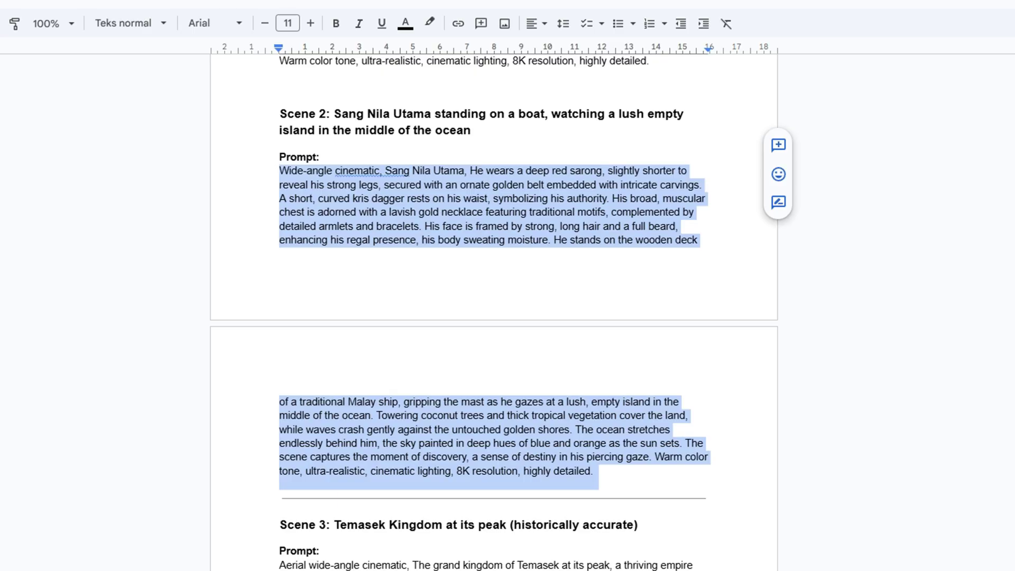
{"action": "scroll", "coordinate": [491, 249], "scroll_direction": "down", "scroll_amount": 6}
{"action": "scroll", "coordinate": [526, 328], "scroll_direction": "up", "scroll_amount": 10}
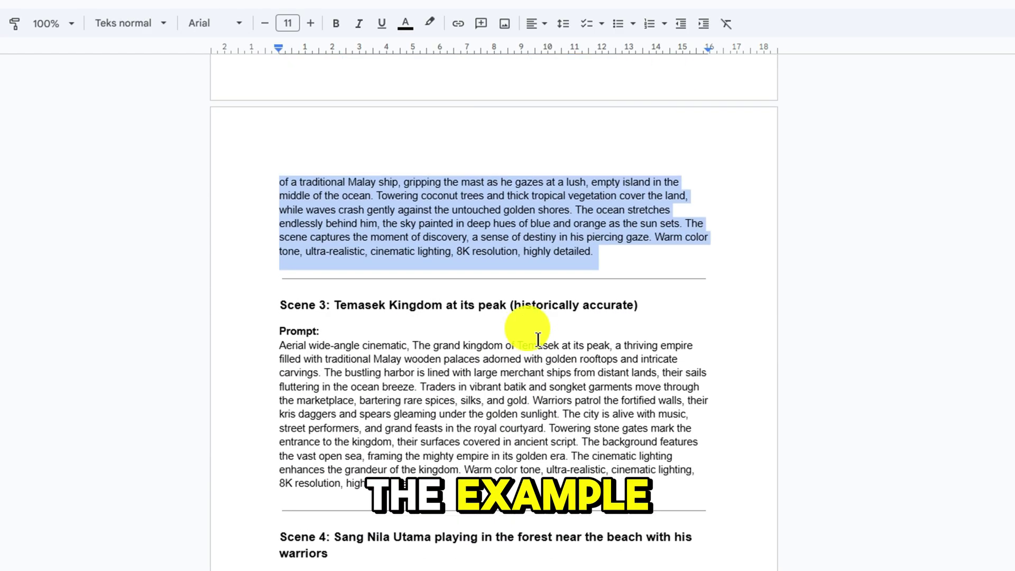
{"action": "scroll", "coordinate": [529, 333], "scroll_direction": "down", "scroll_amount": 10}
{"action": "left_click_drag", "start_coordinate": [278, 206], "coordinate": [478, 348]}
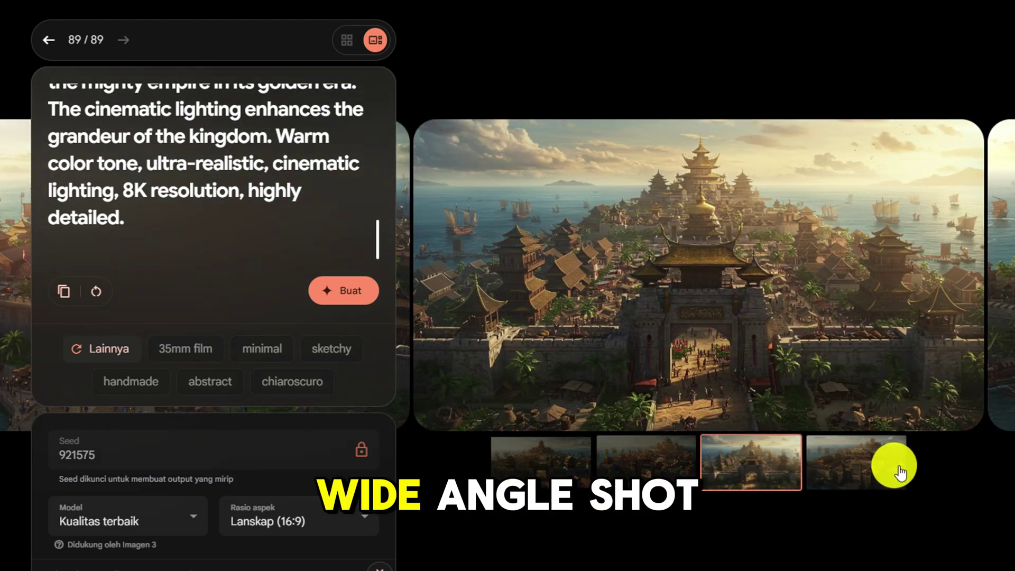
Step: Compare the Temasek kingdom harbor images and download the second one
{"action": "left_click", "coordinate": [864, 460]}
{"action": "left_click", "coordinate": [683, 476]}
{"action": "scroll", "coordinate": [197, 208], "scroll_direction": "up", "scroll_amount": 5}
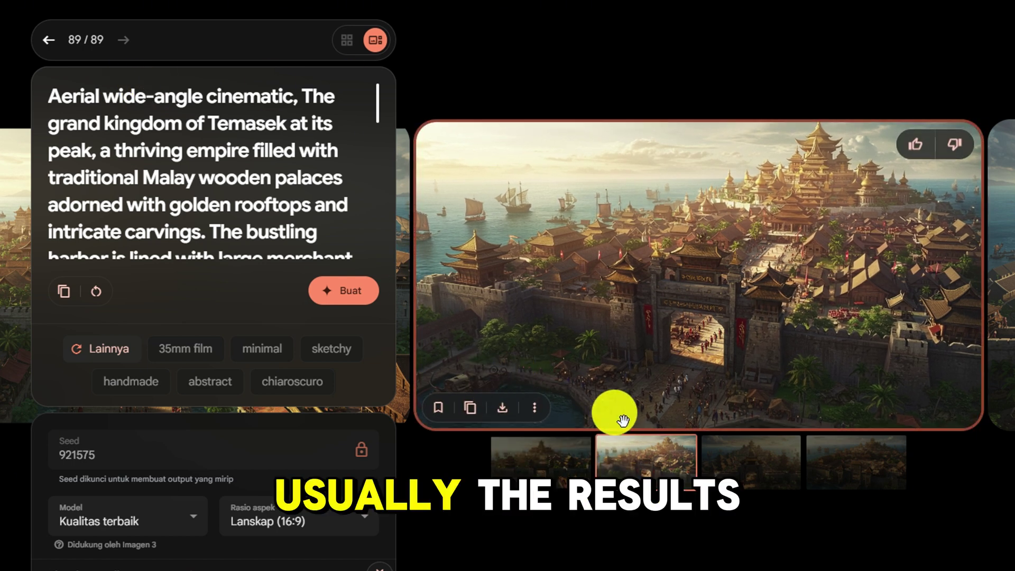
{"action": "left_click", "coordinate": [499, 407]}
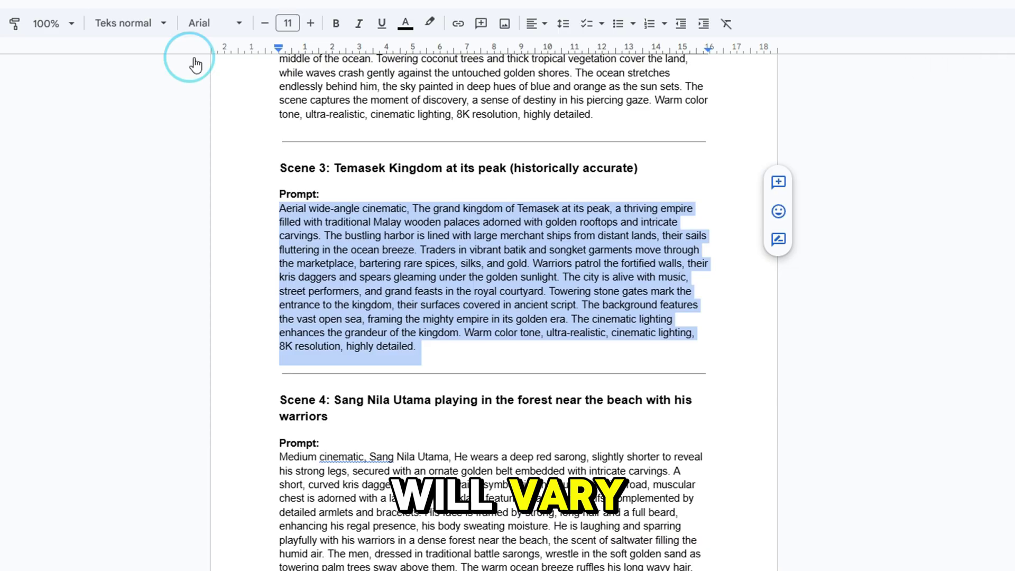
Step: Select the Scene 4 forest prompt in the guide and copy it
{"action": "scroll", "coordinate": [310, 264], "scroll_direction": "down", "scroll_amount": 4}
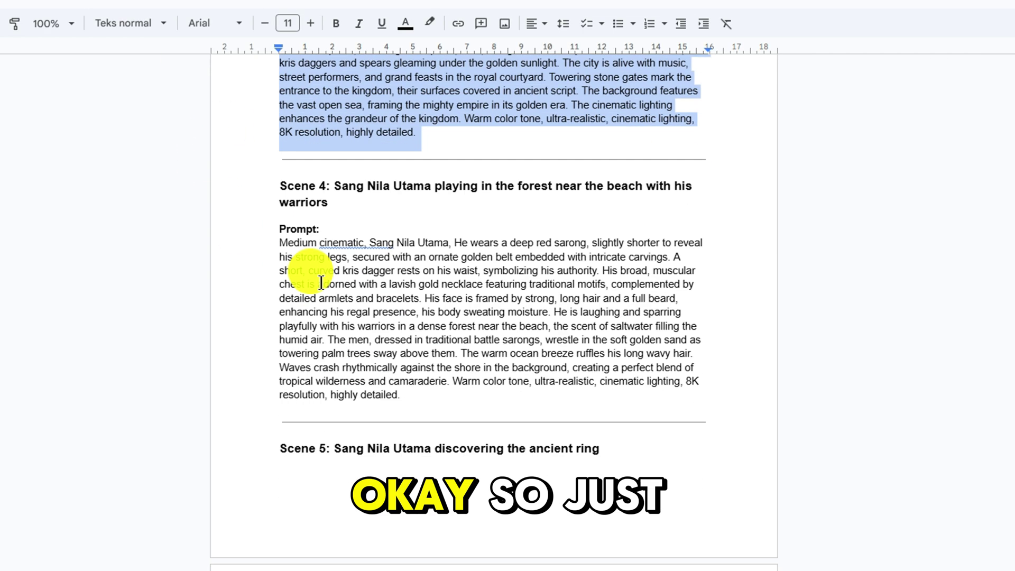
{"action": "left_click_drag", "start_coordinate": [261, 242], "coordinate": [423, 403]}
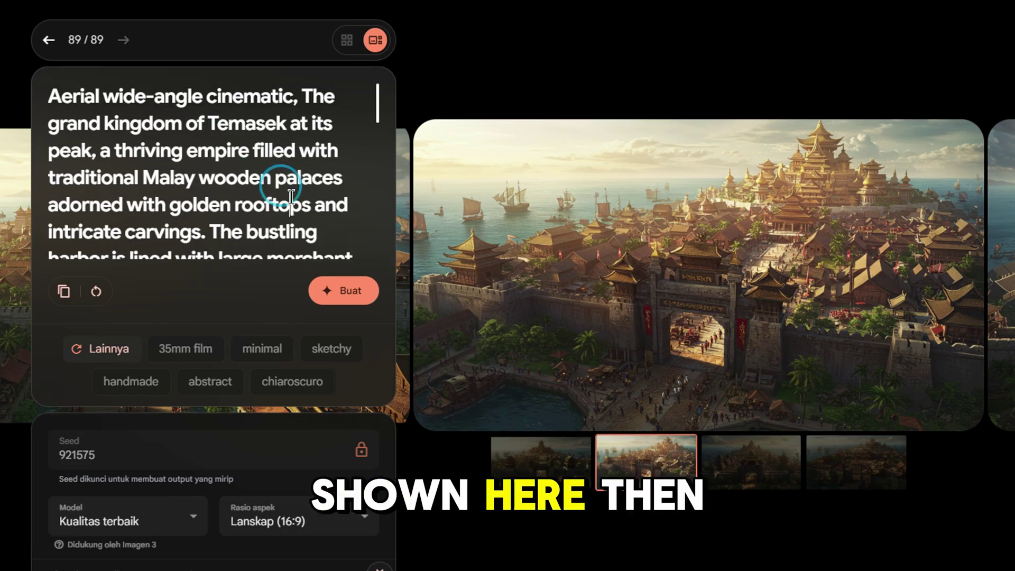
{"action": "type", "text": "Medium cinematic, Sang Nila Utama, He wears a deep red sarong, slightly shorter to reveal his strong legs, secured with an ornate golden belt embedded with intricate carvings. A short, curved kris dagger rests on his waist, symbolizing his authority. His broad, muscular chest is adorned with a lavish gold necklace featuring traditional motifs, complemented by detailed armlets and bracelets. His face is framed by strong, long hair and a full beard, enhancing his regal presence, his body sweating moisture. He is laughing and sparring playfully with his warriors in a dense forest near the beach, the scent of saltwater filling the humid air. The men, dressed in traditional battle sarongs, wrestle in the soft golden sand as towering palm trees sway above them. The warm ocean breeze ruffles his long wavy hair. Waves crash rhythmically against the shore in the background, creating a perfect blend of tropical wilderness and camaraderie. Warm color tone, ultra-realistic, cinematic lighting, 8K resolution, highly detailed."}
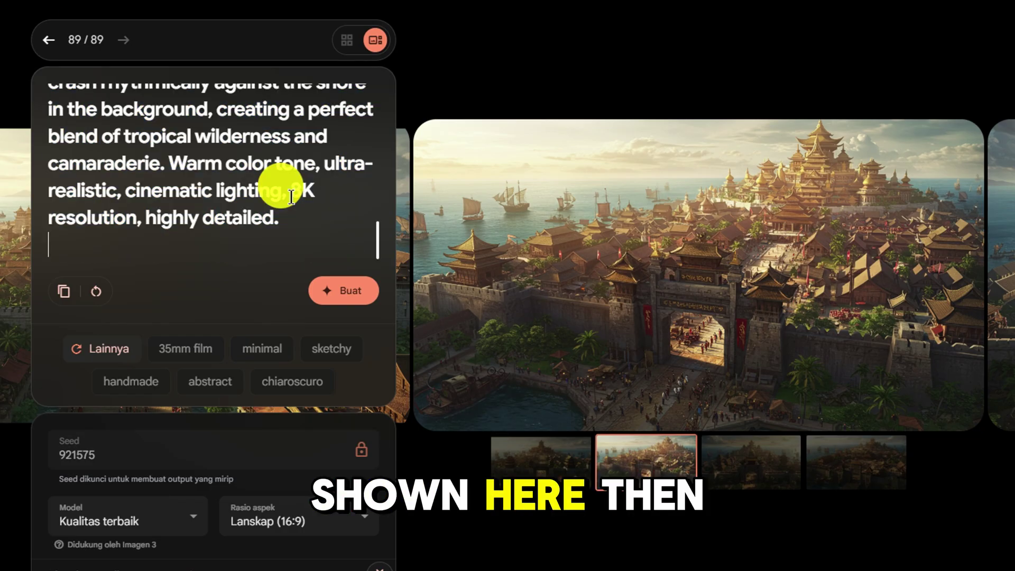
Step: Replace the prompt with the Scene 4 text, generate, and browse the new forest images
{"action": "left_click", "coordinate": [344, 293]}
{"action": "left_click", "coordinate": [364, 449]}
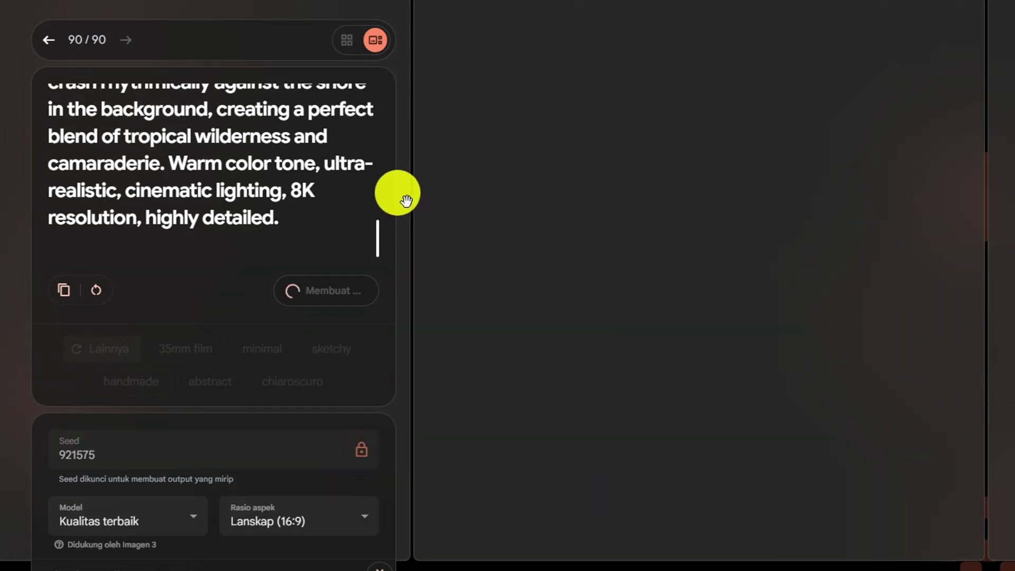
{"action": "scroll", "coordinate": [338, 182], "scroll_direction": "up", "scroll_amount": 10}
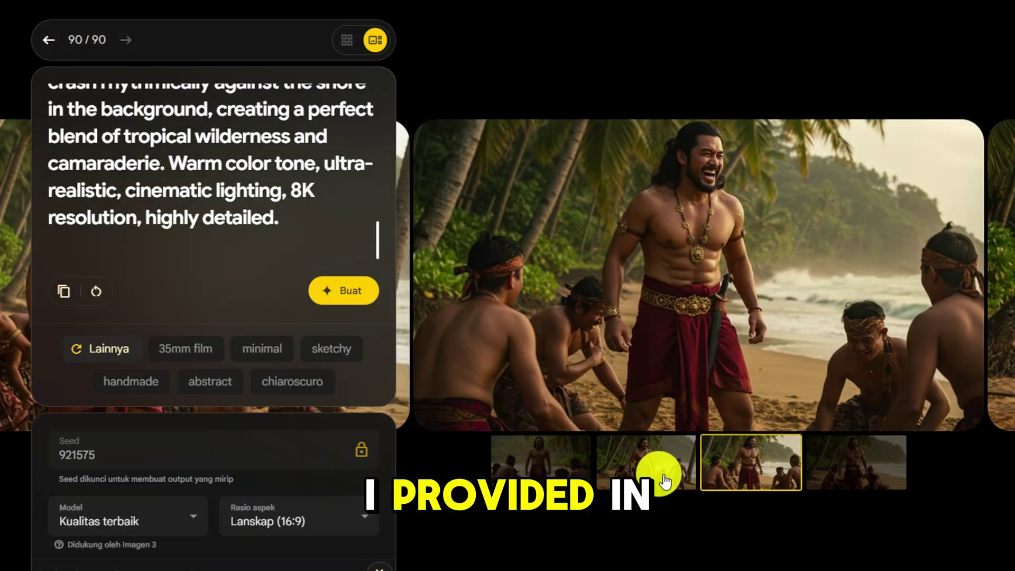
{"action": "left_click", "coordinate": [664, 481]}
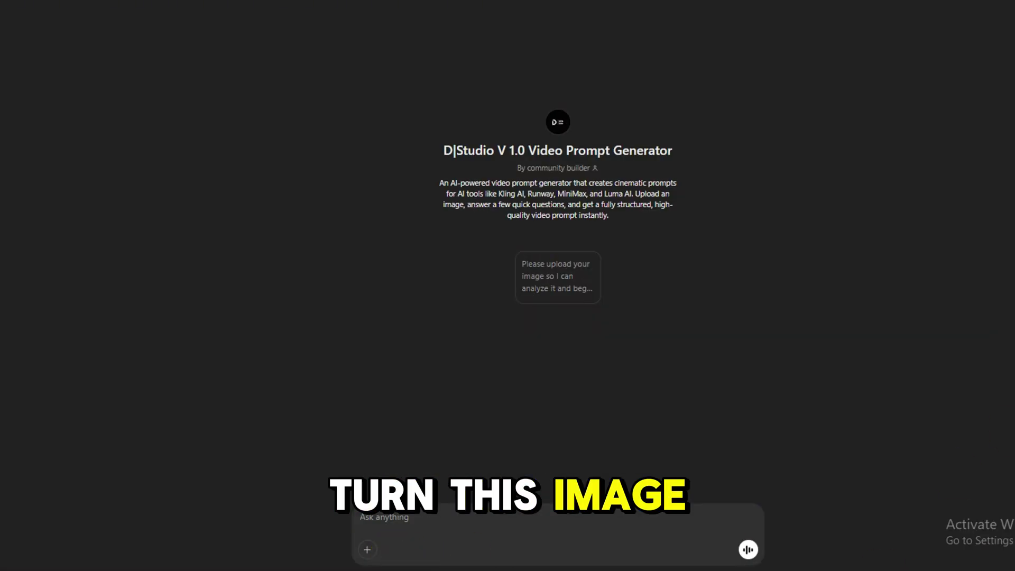
Step: Attach the forest warrior image to the D|Studio Video Prompt Generator chat and send it
{"action": "left_click", "coordinate": [367, 550]}
{"action": "left_click_drag", "start_coordinate": [554, 109], "coordinate": [827, 190]}
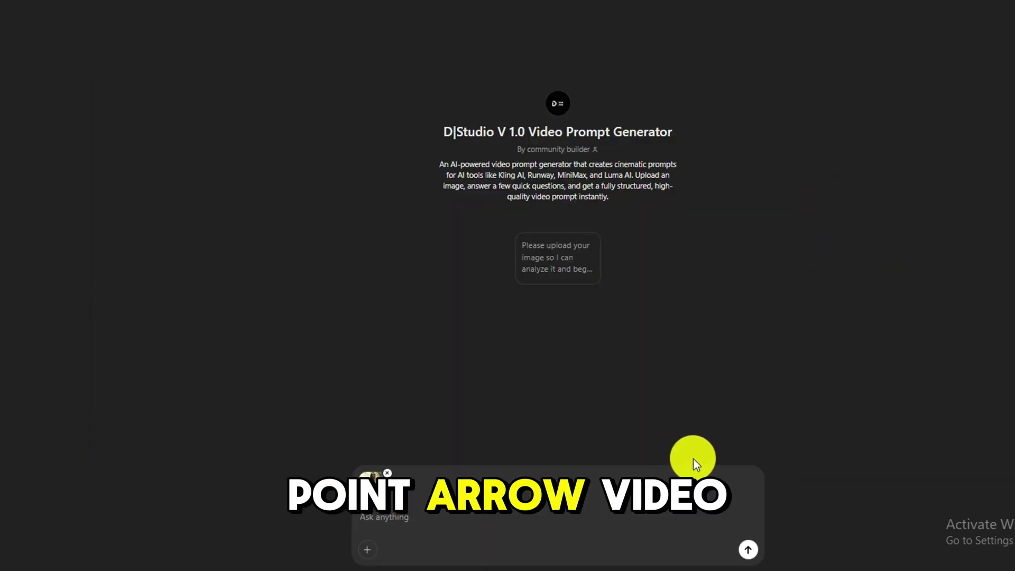
{"action": "left_click", "coordinate": [748, 549]}
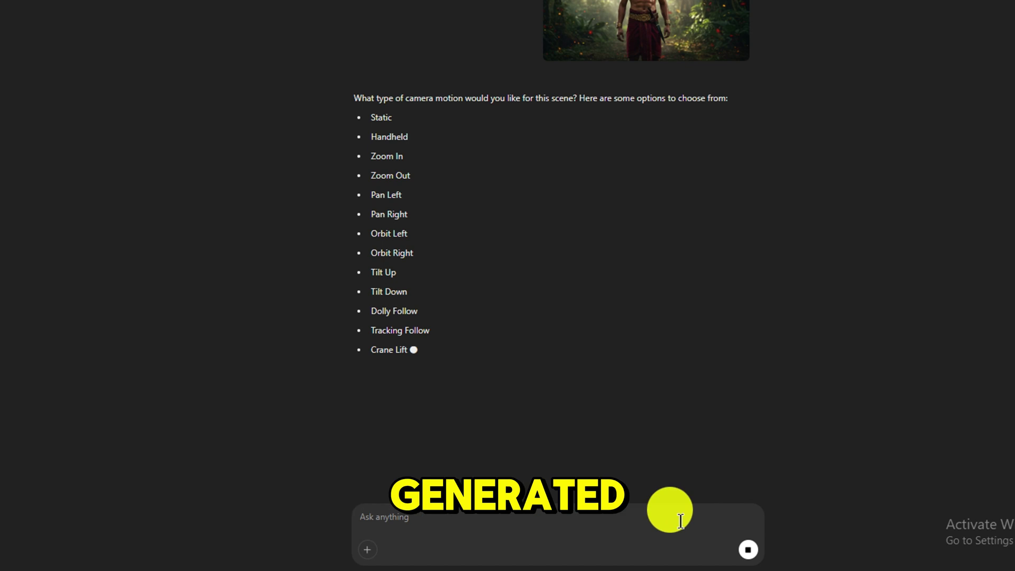
Step: Ask which camera motion suits best, then choose 'slow zoom in'
{"action": "type", "text": "what c"}
{"action": "key", "text": "Return"}
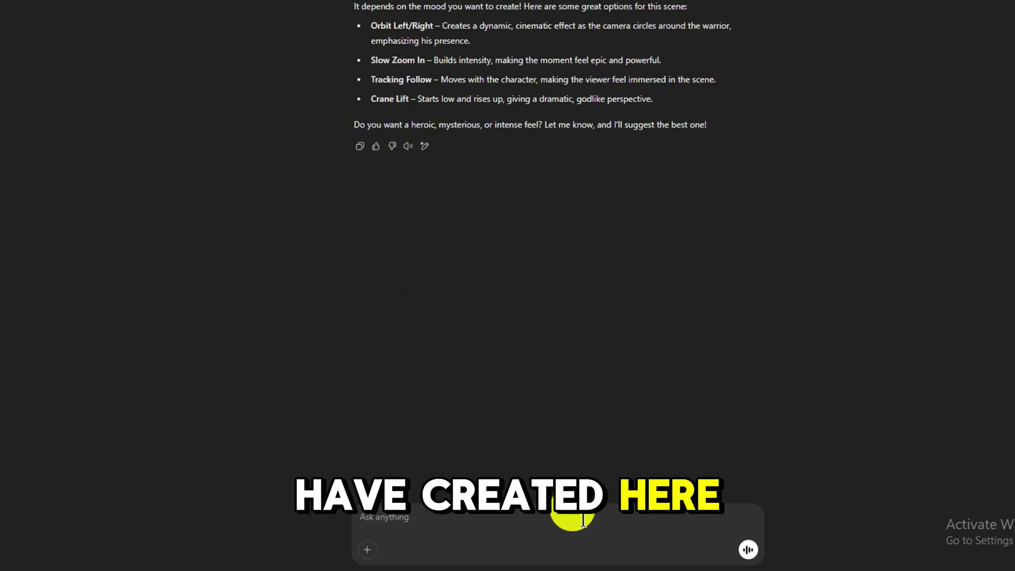
{"action": "type", "text": "tracki"}
{"action": "key", "text": "BackSpace"}
{"action": "key", "text": "BackSpace"}
{"action": "key", "text": "BackSpace"}
{"action": "key", "text": "BackSpace"}
{"action": "key", "text": "BackSpace"}
{"action": "key", "text": "BackSpace"}
{"action": "type", "text": "slow zoom in"}
{"action": "key", "text": "Return"}
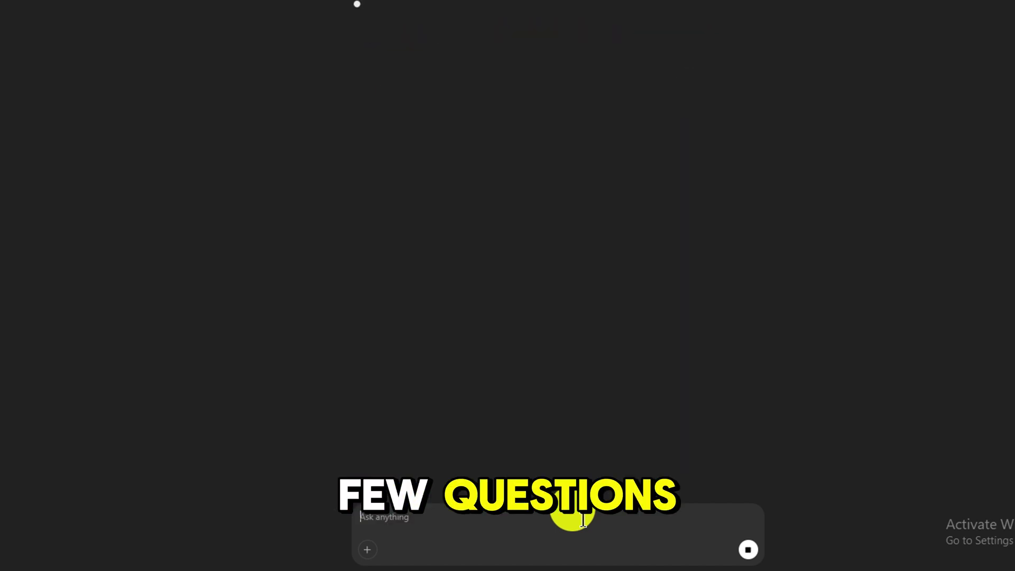
Step: Describe the action: the warrior feeling awe and immersed in everything surrounding him
{"action": "scroll", "coordinate": [682, 254], "scroll_direction": "up", "scroll_amount": 10}
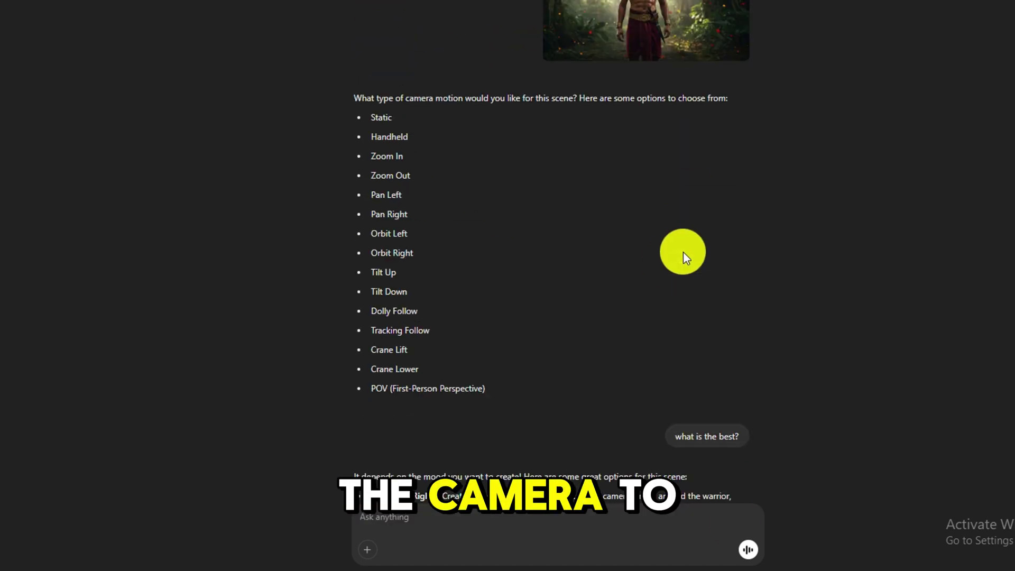
{"action": "left_click", "coordinate": [645, 23]}
{"action": "left_click", "coordinate": [842, 225]}
{"action": "scroll", "coordinate": [842, 225], "scroll_direction": "down", "scroll_amount": 5}
{"action": "scroll", "coordinate": [842, 225], "scroll_direction": "down", "scroll_amount": 5}
{"action": "left_click", "coordinate": [431, 517]}
{"action": "type", "text": "i want ma"}
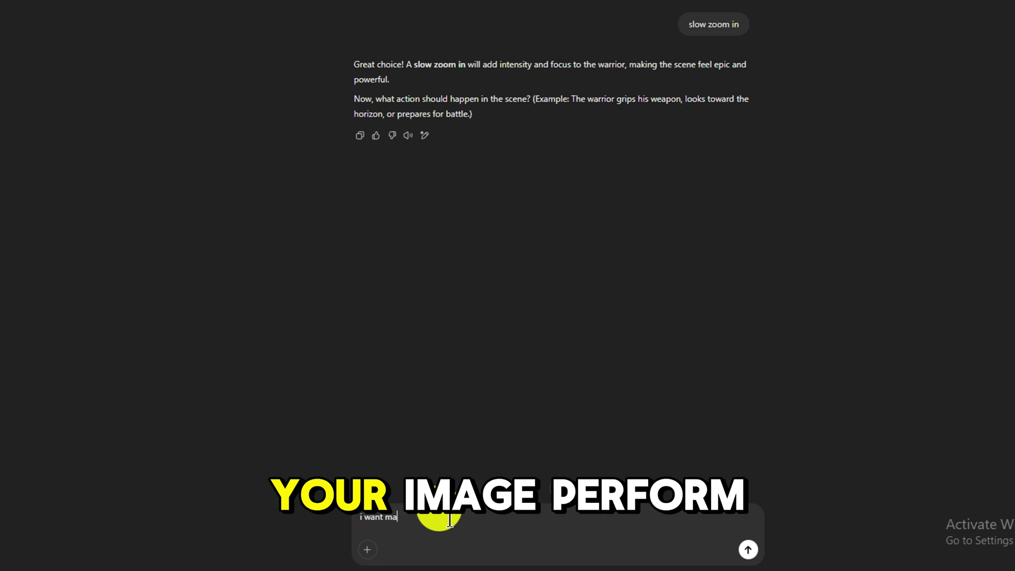
{"action": "type", "text": "ke the warrior is feels awe and immersive "}
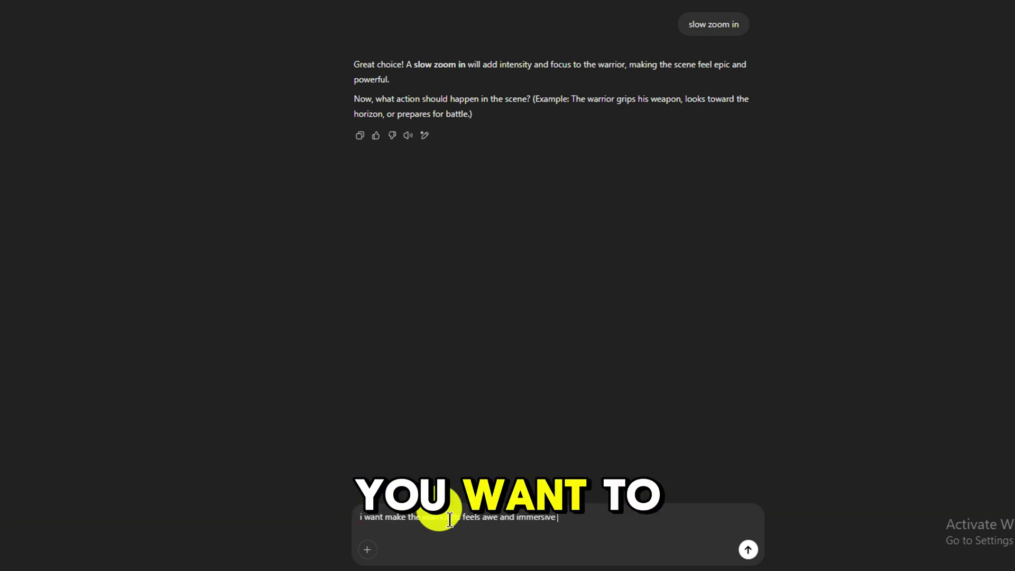
{"action": "type", "text": "with everything (surround him) how to make i"}
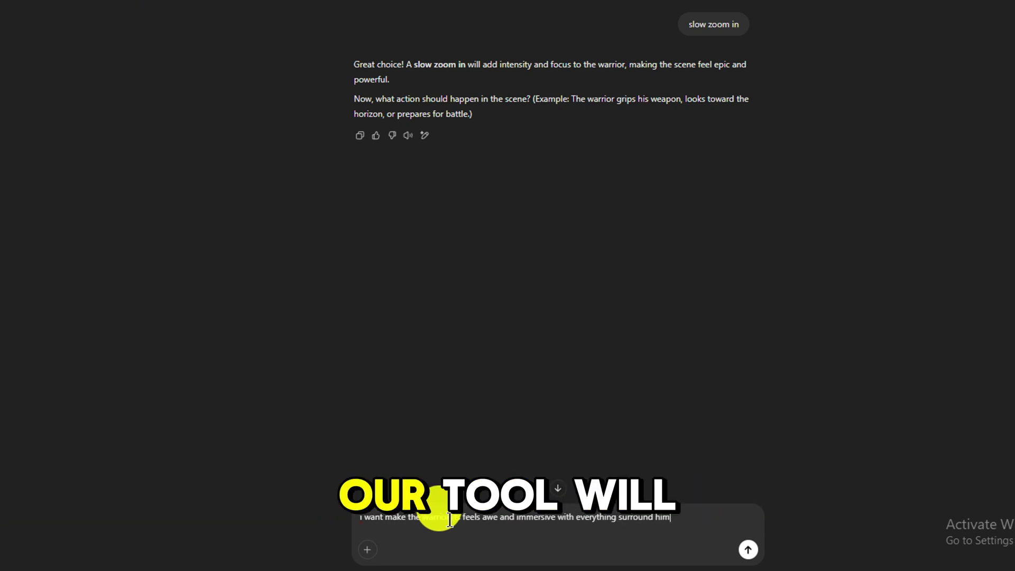
{"action": "key", "text": "Return"}
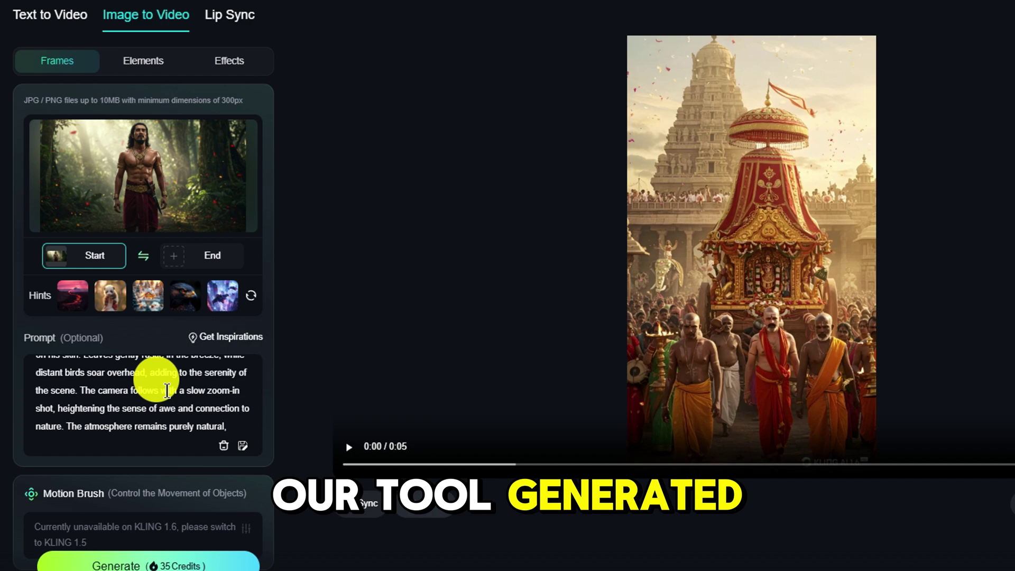
{"action": "scroll", "coordinate": [204, 412], "scroll_direction": "down", "scroll_amount": 1}
{"action": "scroll", "coordinate": [257, 450], "scroll_direction": "down", "scroll_amount": 3}
{"action": "scroll", "coordinate": [257, 449], "scroll_direction": "down", "scroll_amount": 2}
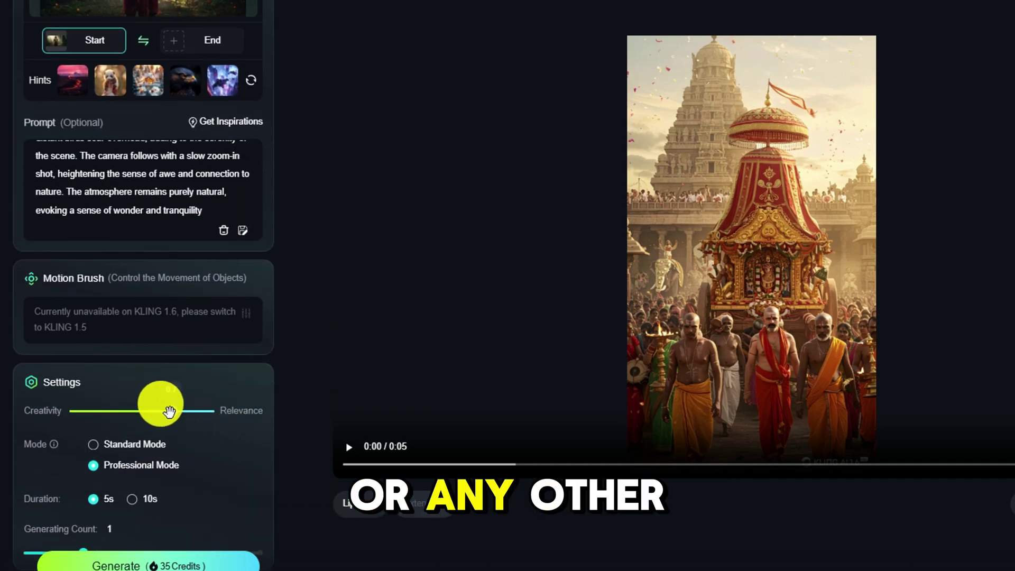
{"action": "scroll", "coordinate": [222, 456], "scroll_direction": "down", "scroll_amount": 3}
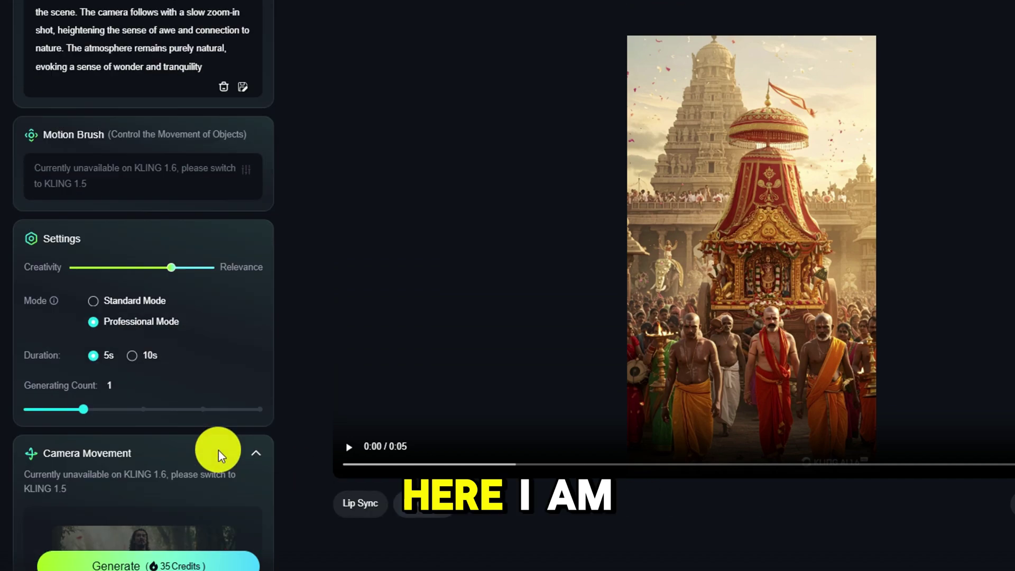
{"action": "scroll", "coordinate": [136, 379], "scroll_direction": "down", "scroll_amount": 6}
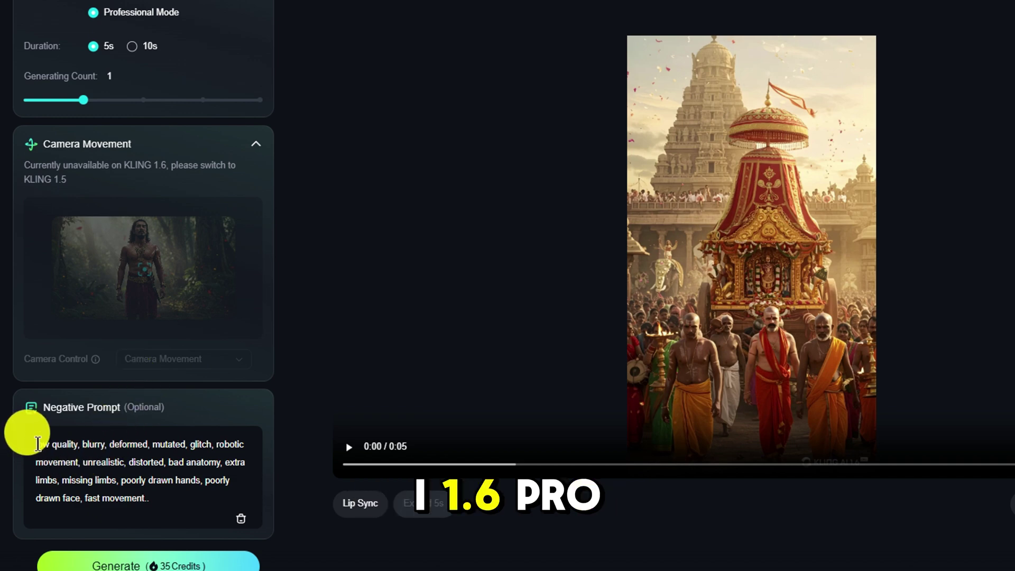
{"action": "left_click_drag", "start_coordinate": [150, 498], "coordinate": [94, 465]}
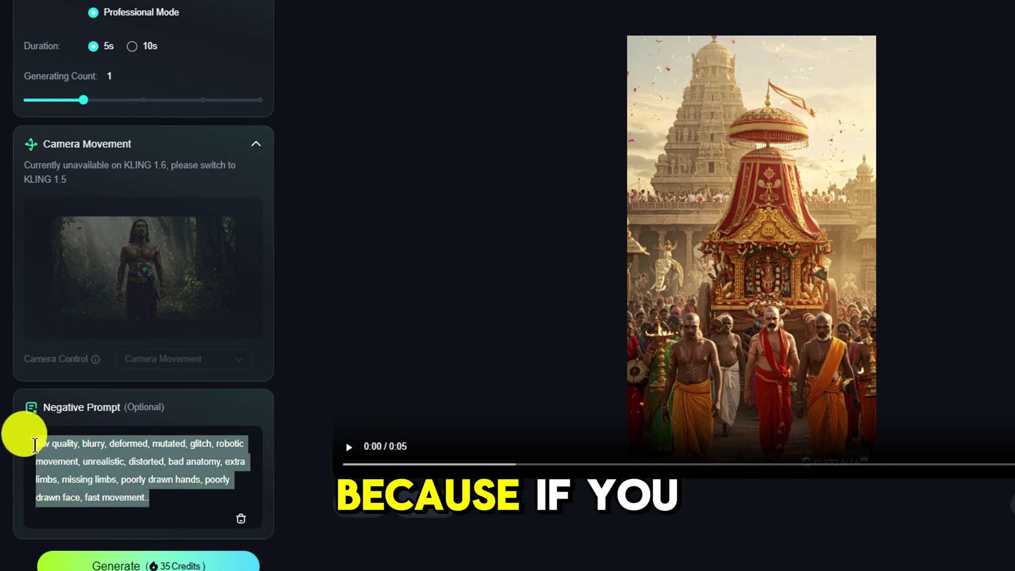
{"action": "left_click", "coordinate": [229, 463]}
{"action": "scroll", "coordinate": [265, 276], "scroll_direction": "up", "scroll_amount": 12}
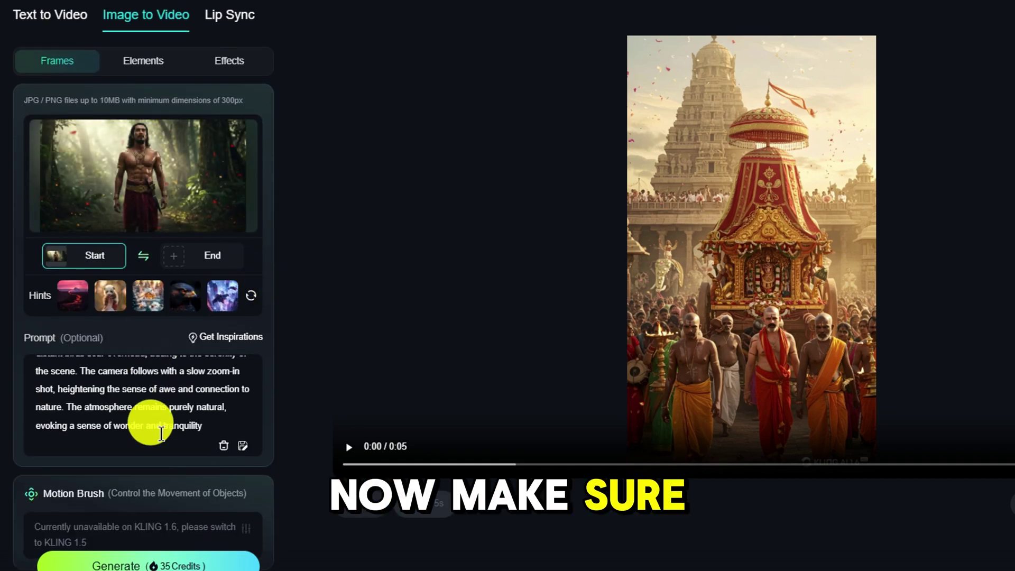
{"action": "scroll", "coordinate": [181, 412], "scroll_direction": "up", "scroll_amount": 5}
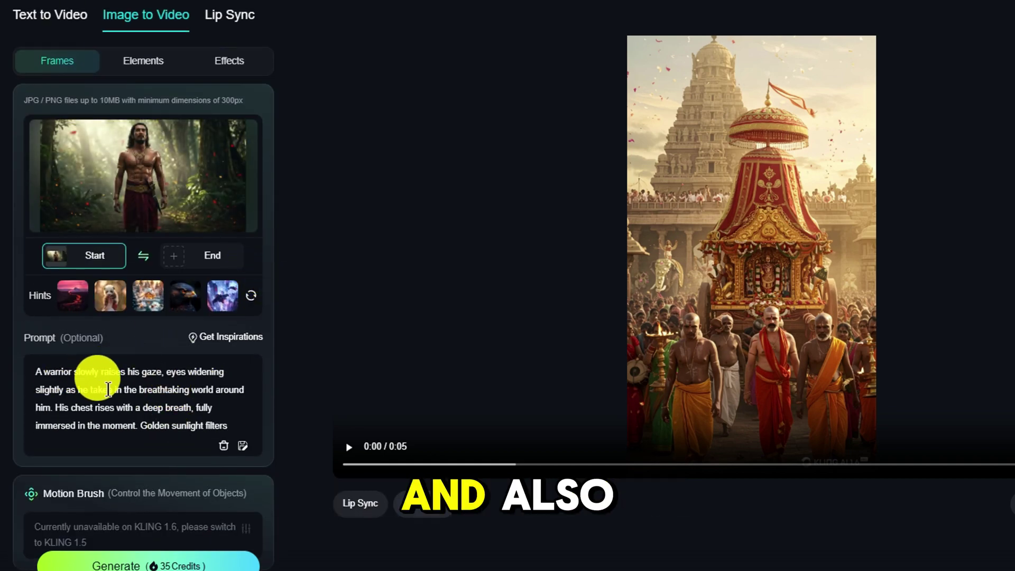
{"action": "scroll", "coordinate": [114, 400], "scroll_direction": "down", "scroll_amount": 2}
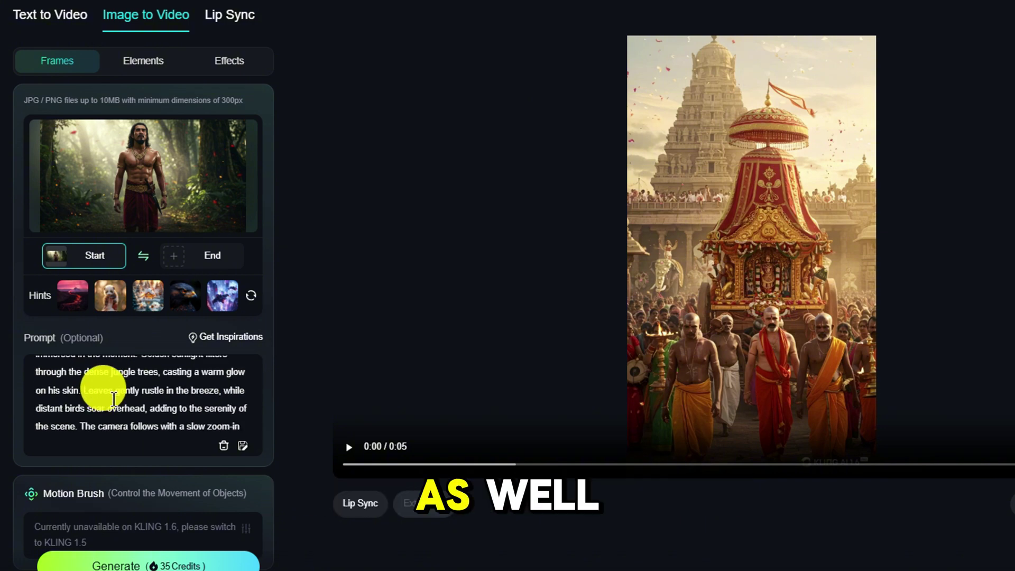